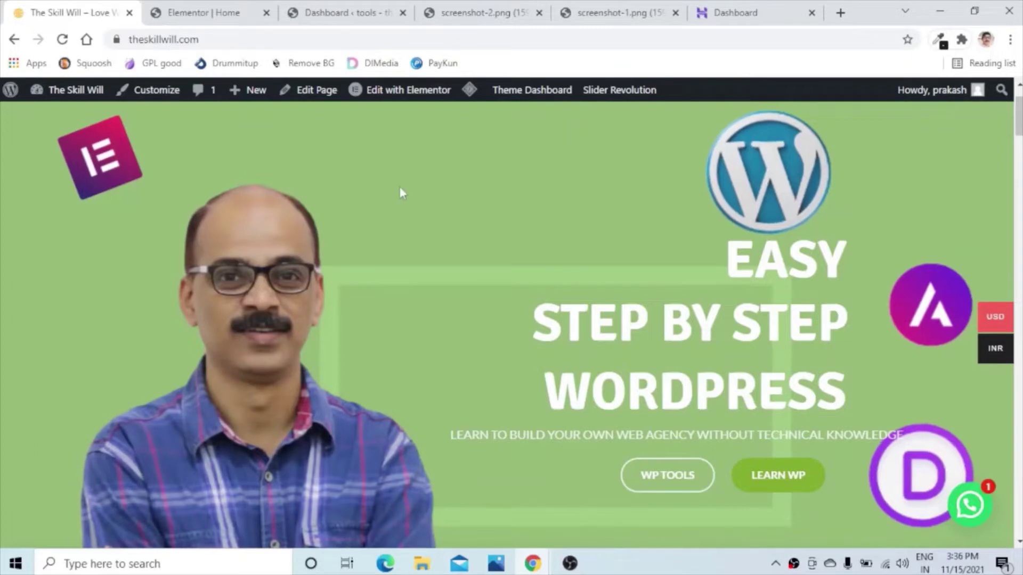
Switch to the 'Dashboard < tools' browser tab to show the WordPress admin dashboard
click(210, 15)
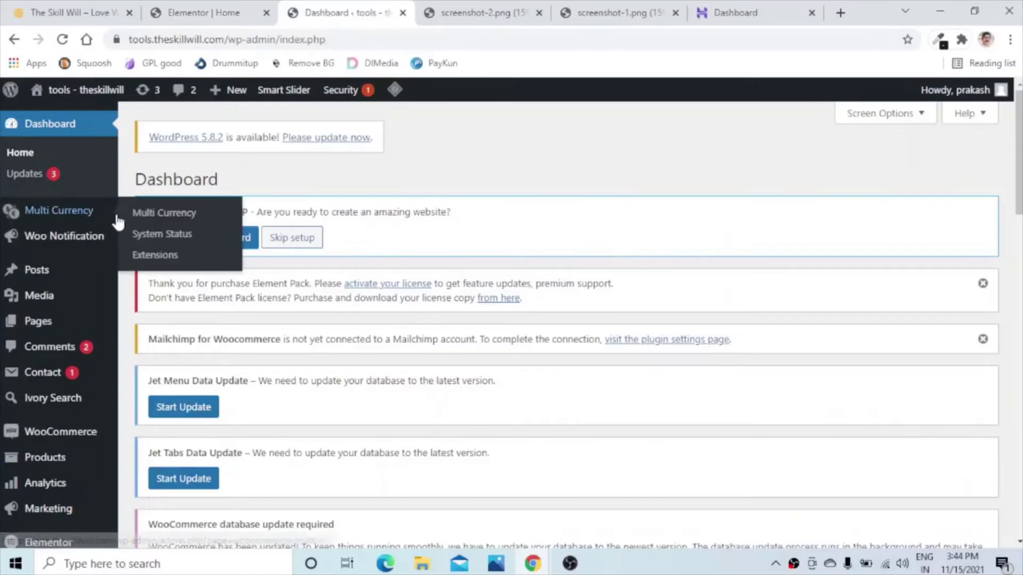
Open Elementor's System Info report from the admin sidebar
scroll(76, 247, down, 2)
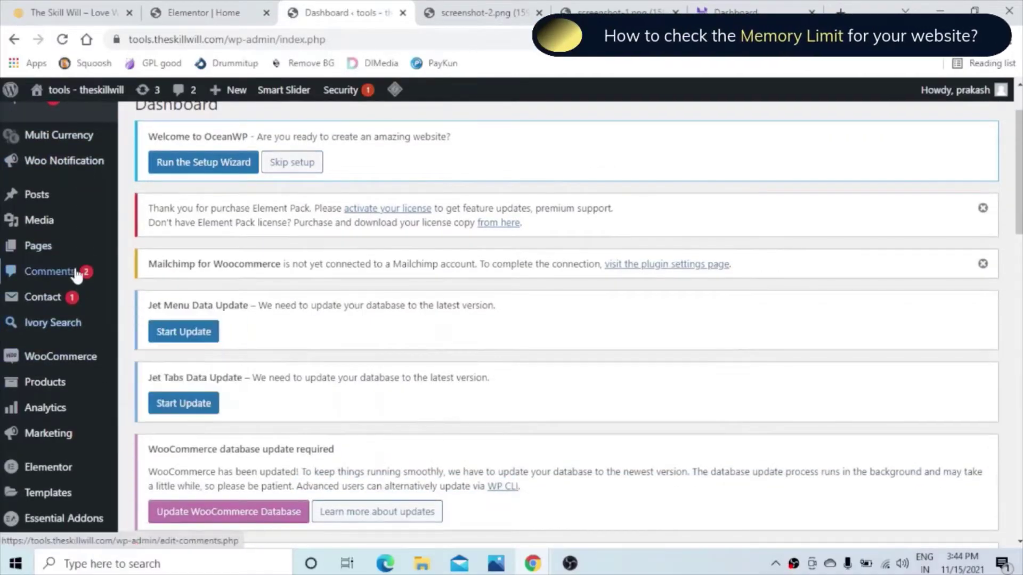
scroll(82, 271, down, 2)
mouse_move(54, 394)
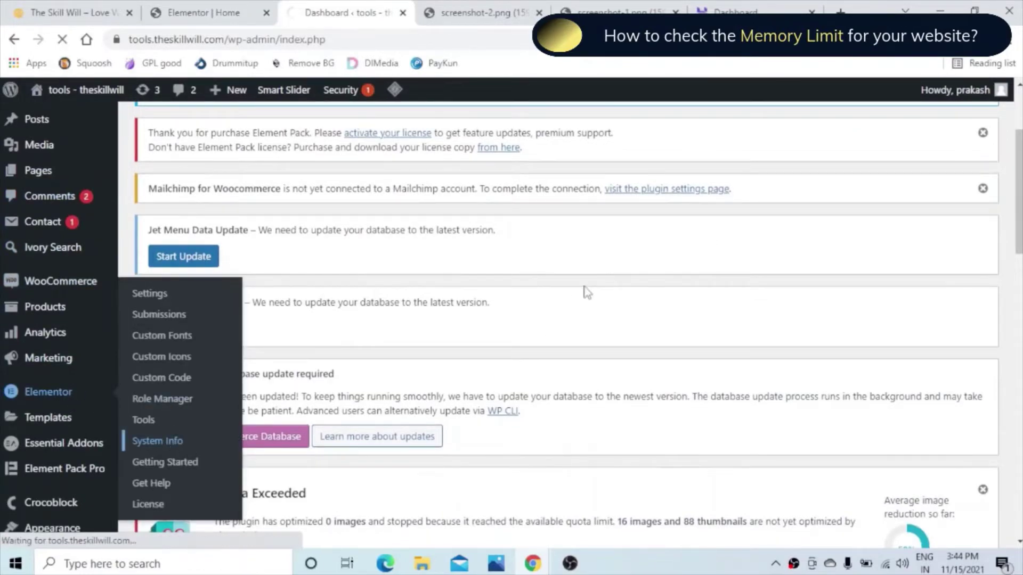
click(165, 447)
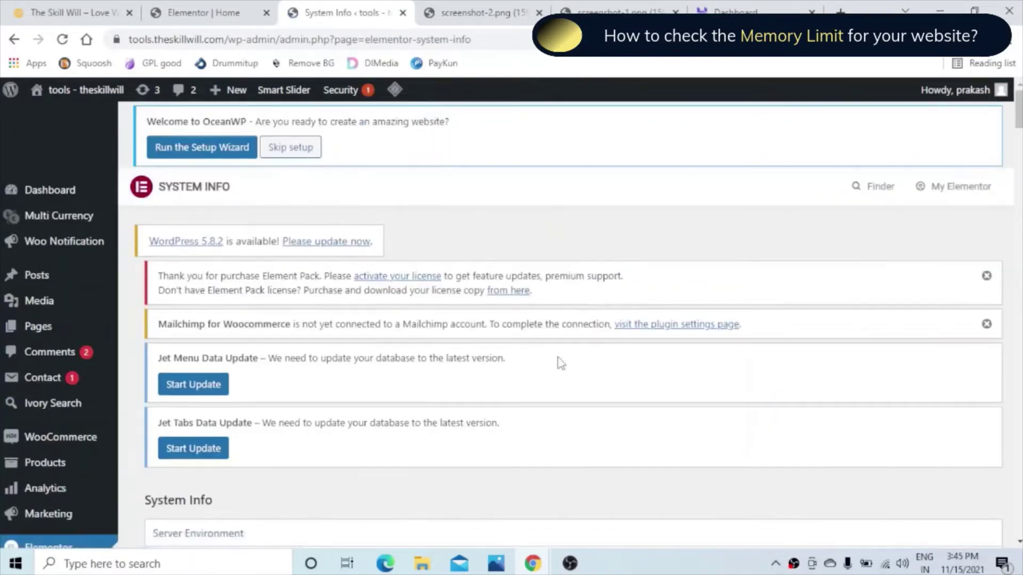
Highlight the PHP Version, Max Upload Size (128 MB) and Memory limit (256M) rows
scroll(561, 364, down, 1)
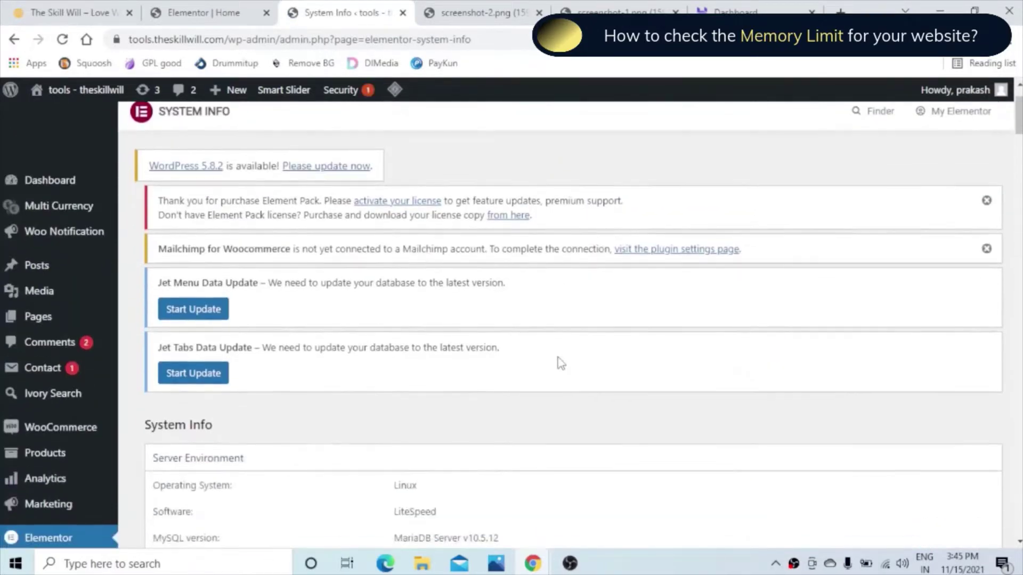
scroll(559, 362, down, 2)
scroll(557, 361, down, 1)
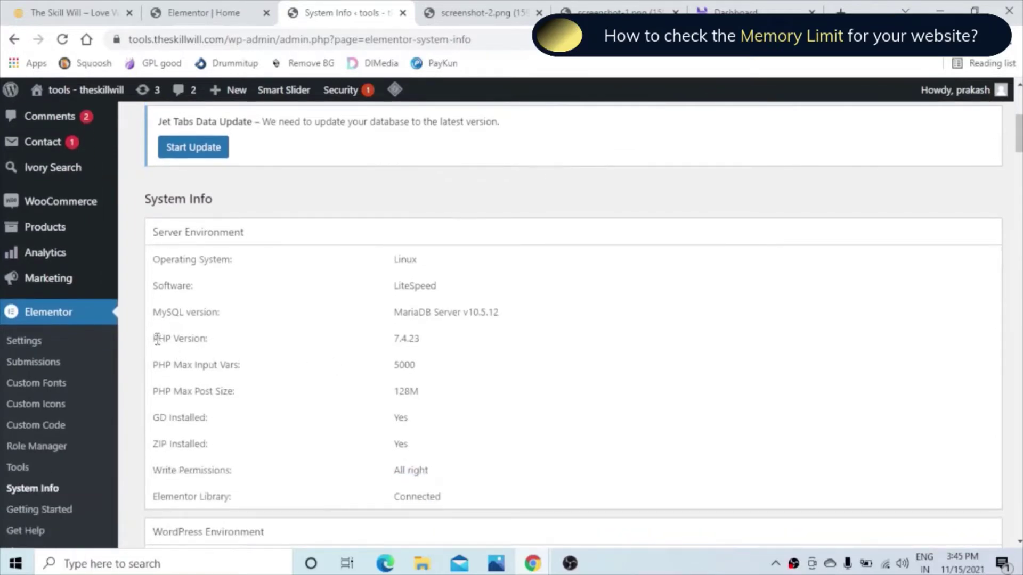
drag(153, 339, 429, 345)
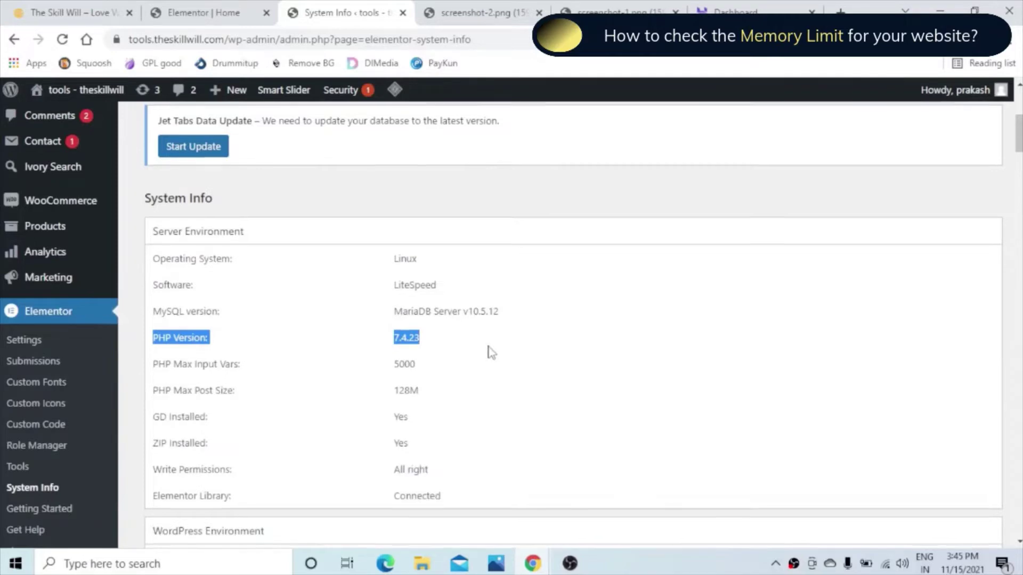
scroll(489, 353, down, 5)
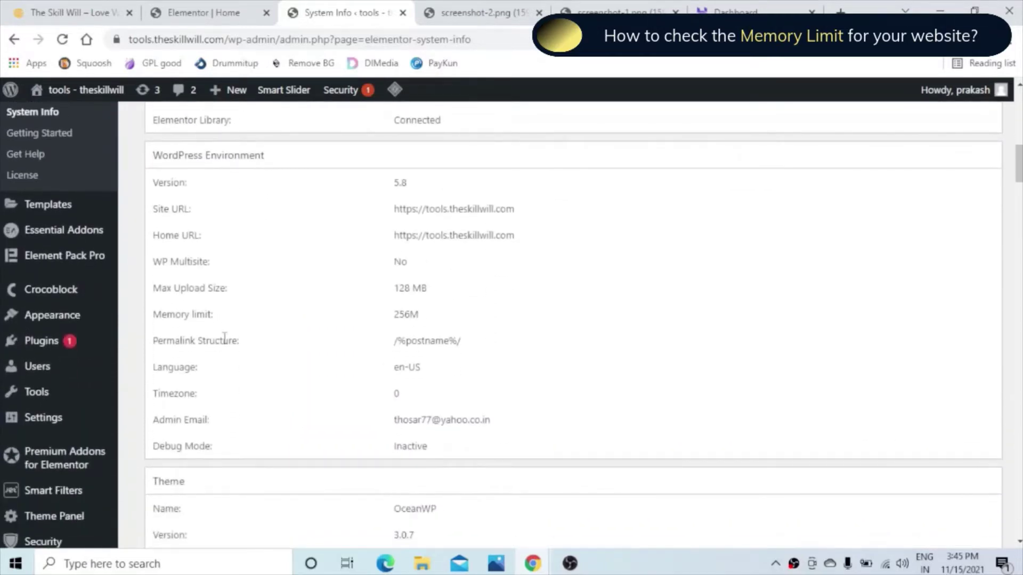
drag(153, 288, 234, 293)
drag(314, 306, 426, 316)
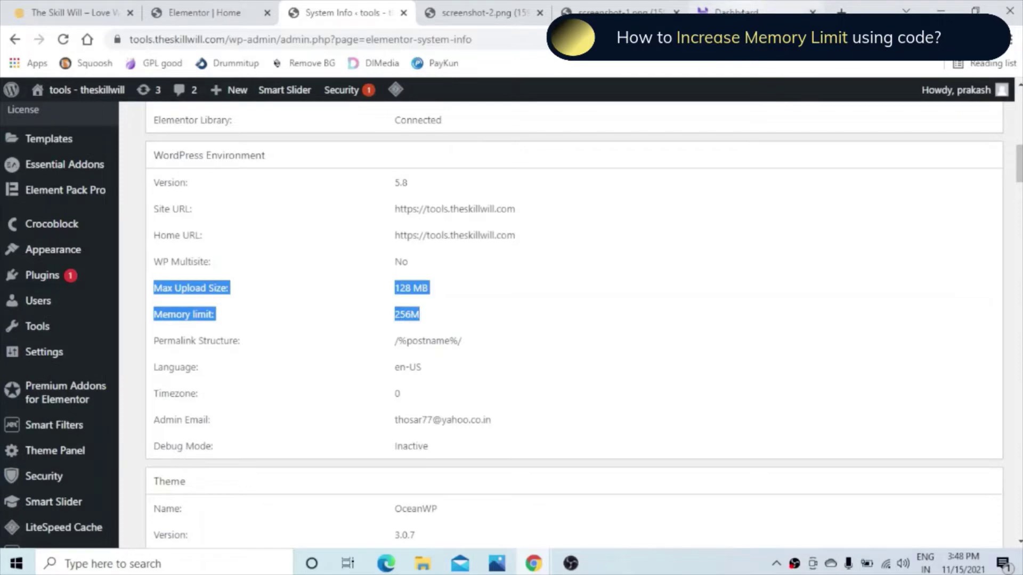
Open hPanel's File Manager and browse the public_html folder's files, including wp-config.php
click(735, 12)
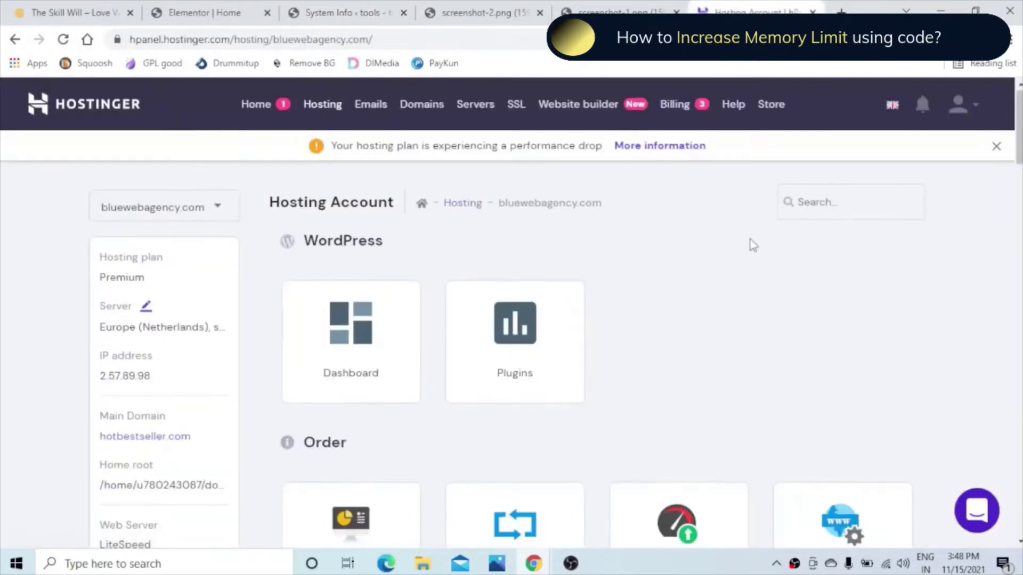
scroll(753, 245, down, 15)
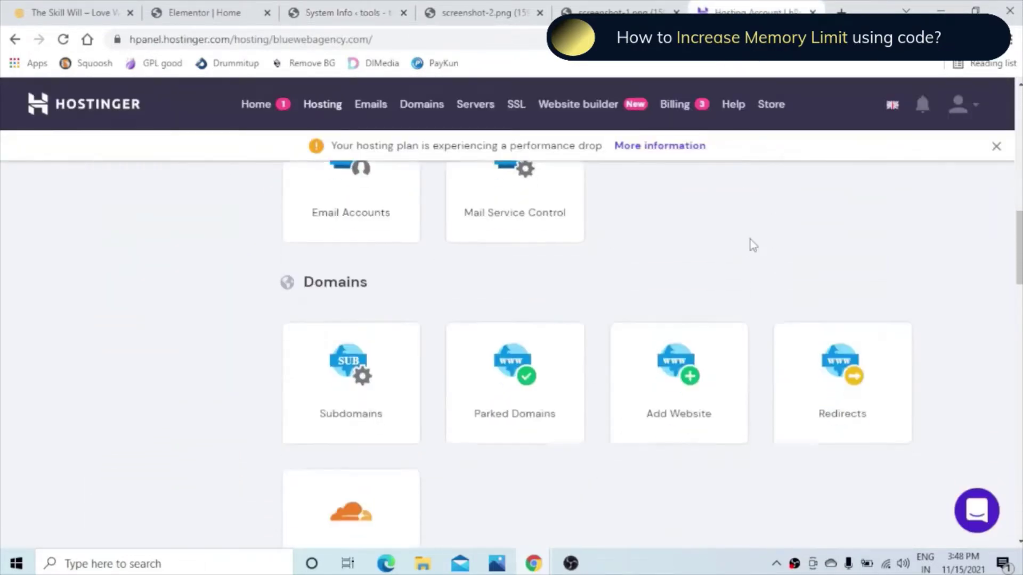
scroll(753, 245, down, 8)
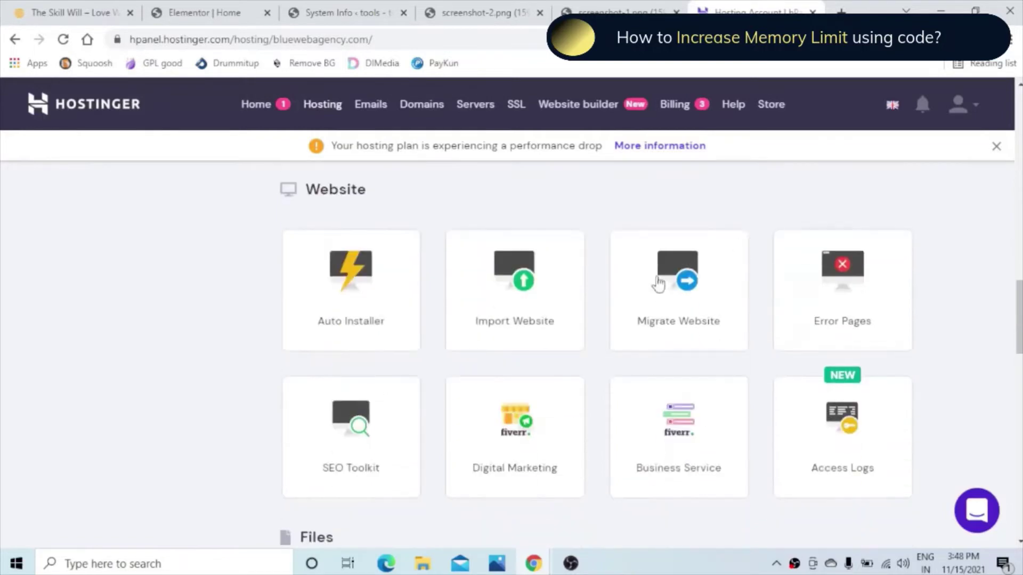
scroll(662, 285, down, 5)
click(522, 327)
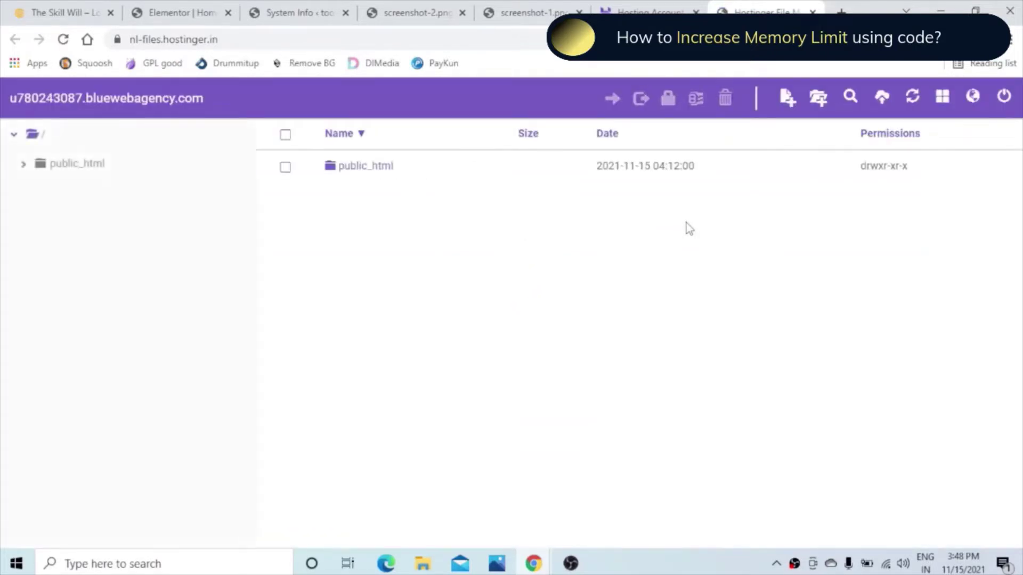
double_click(358, 168)
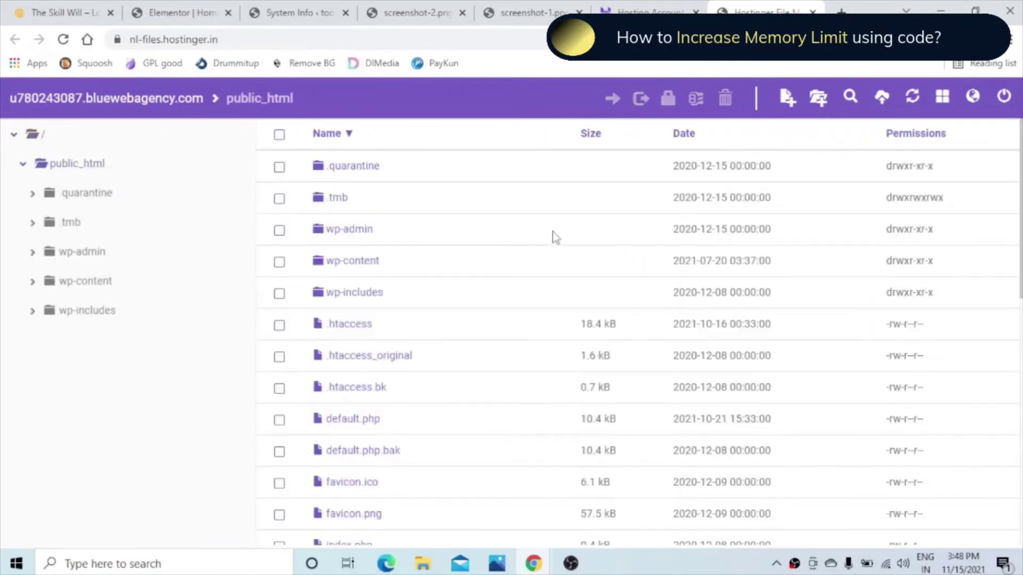
scroll(552, 232, down, 8)
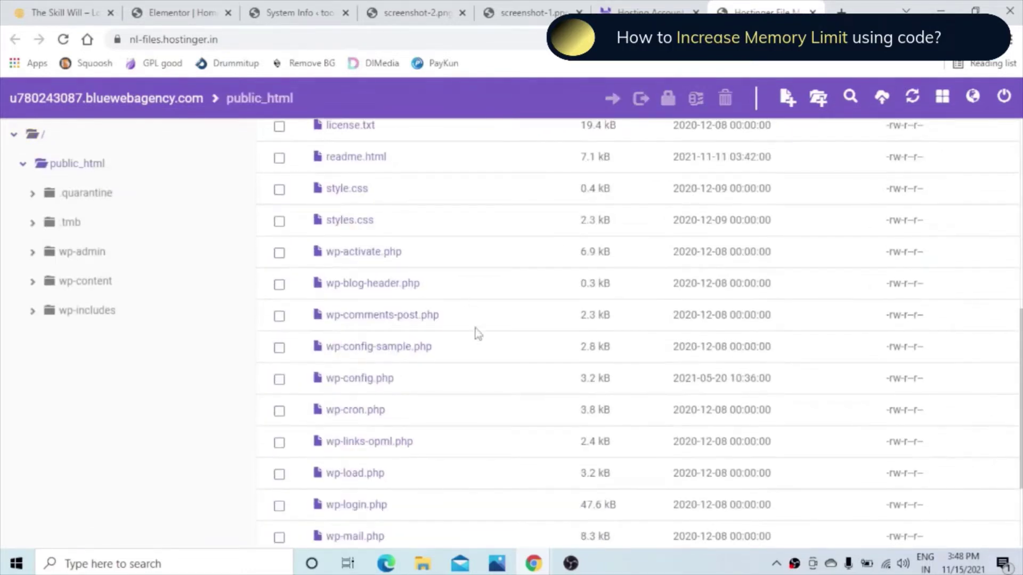
Open wp-config.php and insert a new empty line after line 79
double_click(351, 379)
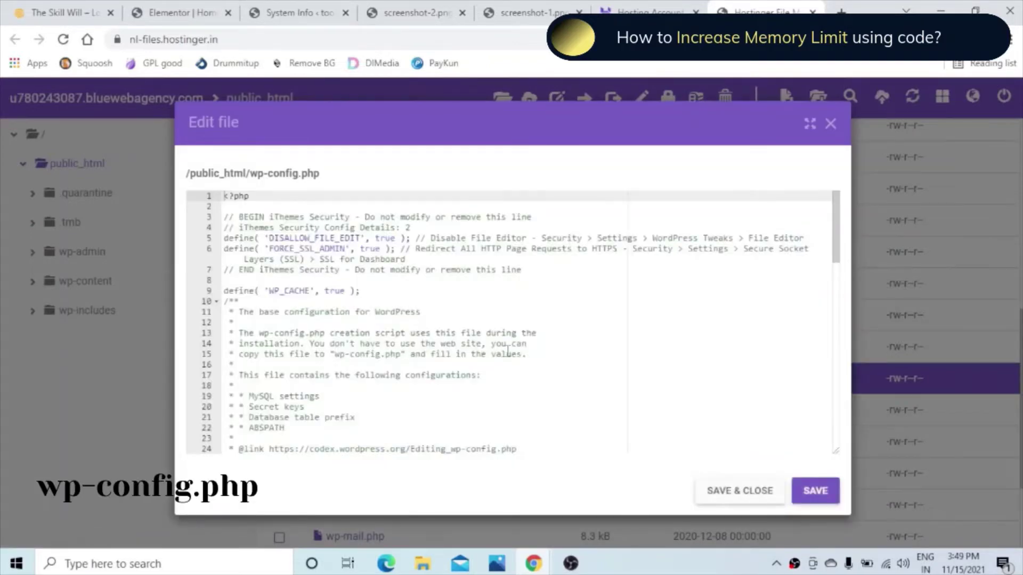
scroll(508, 352, down, 3)
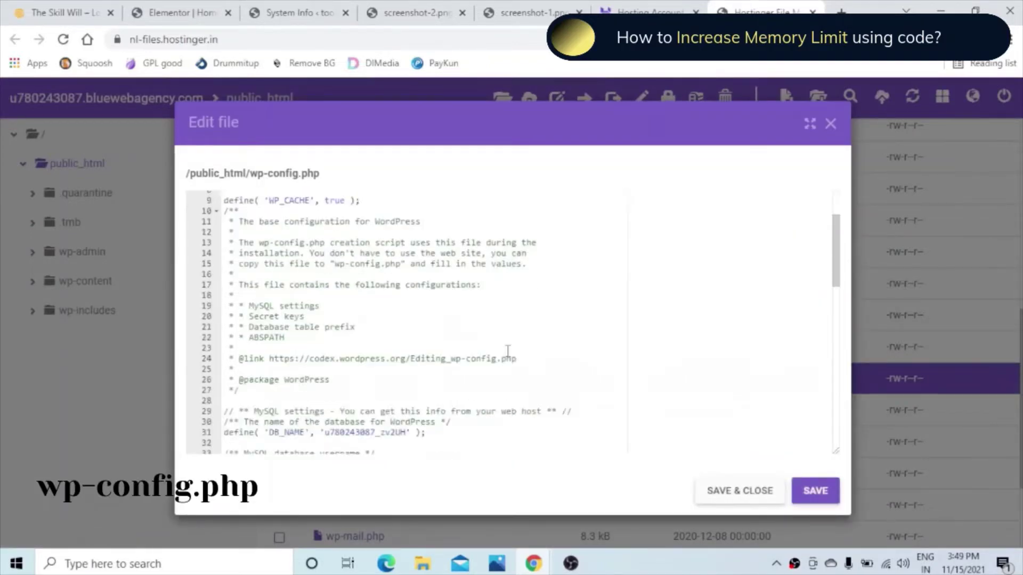
scroll(507, 352, down, 3)
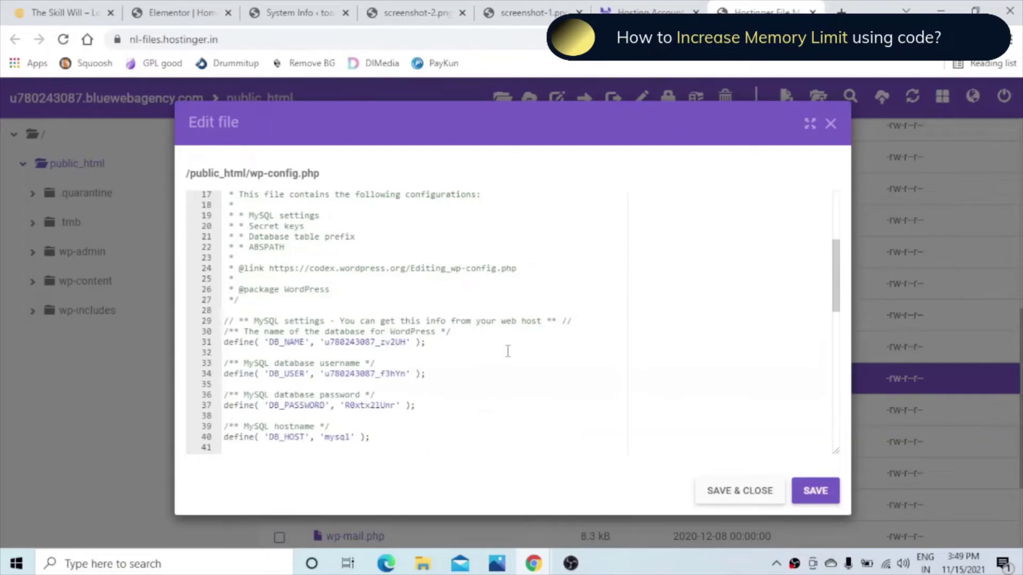
scroll(507, 352, down, 2)
scroll(508, 351, down, 12)
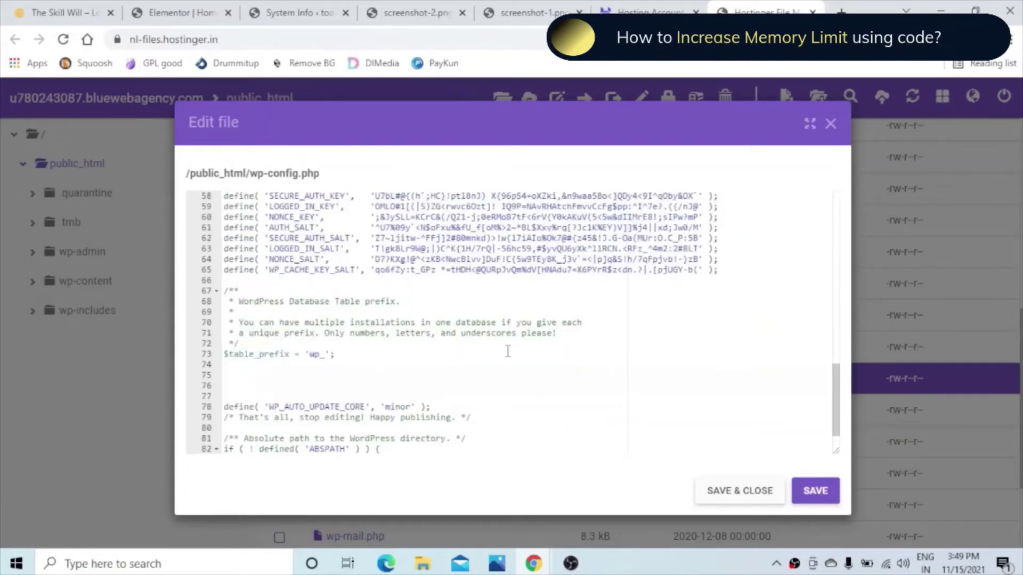
scroll(507, 352, down, 2)
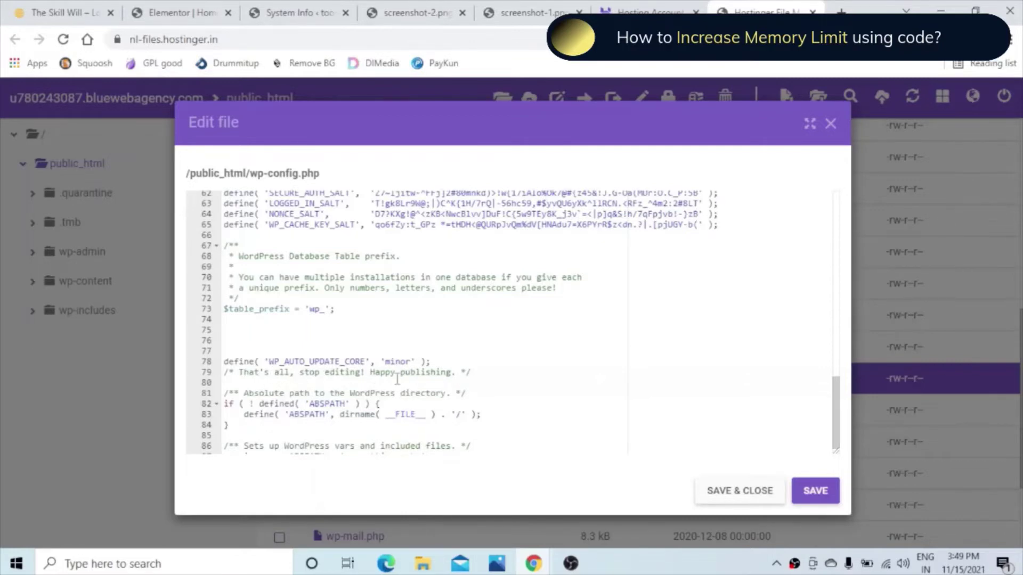
click(483, 373)
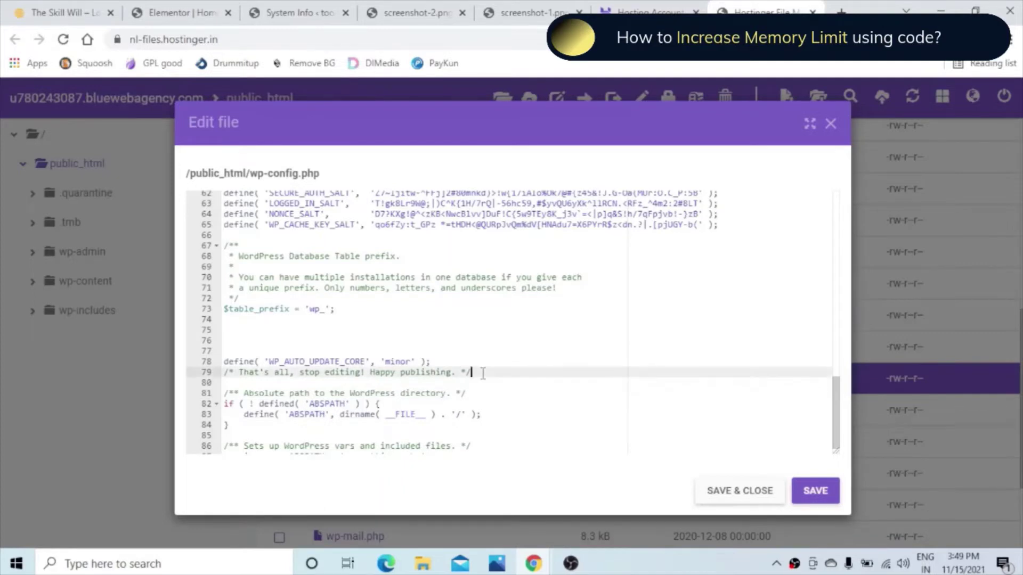
key(Return)
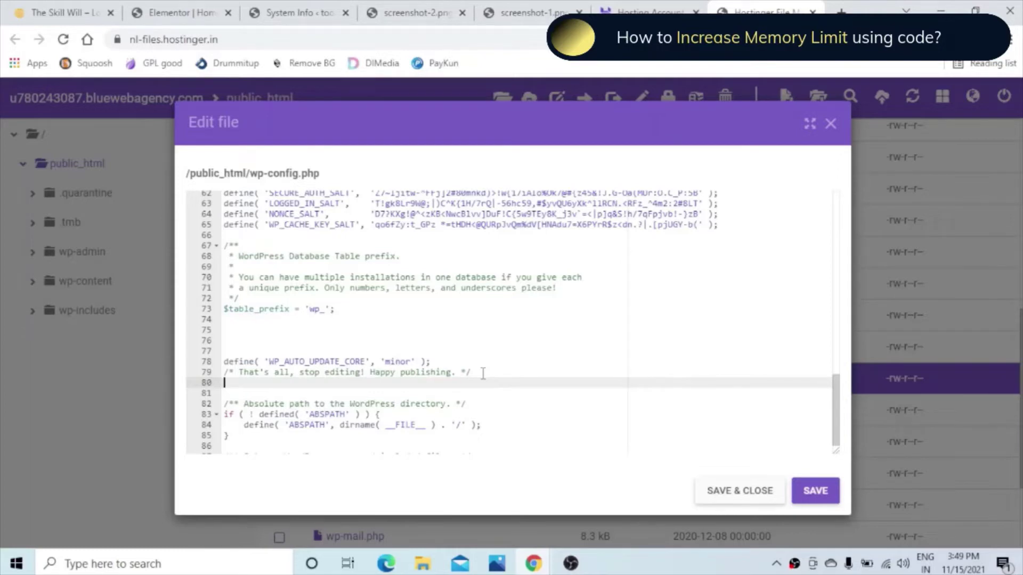
Add define('WP_MEMORY_LIMIT','256M'); at line 80 and save the file
text(define)
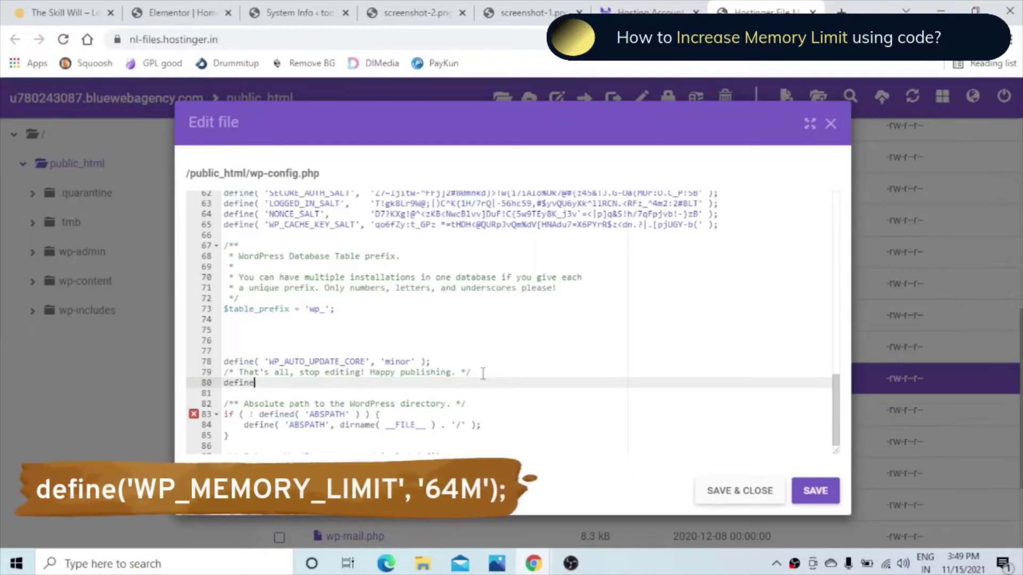
text(('WO_)
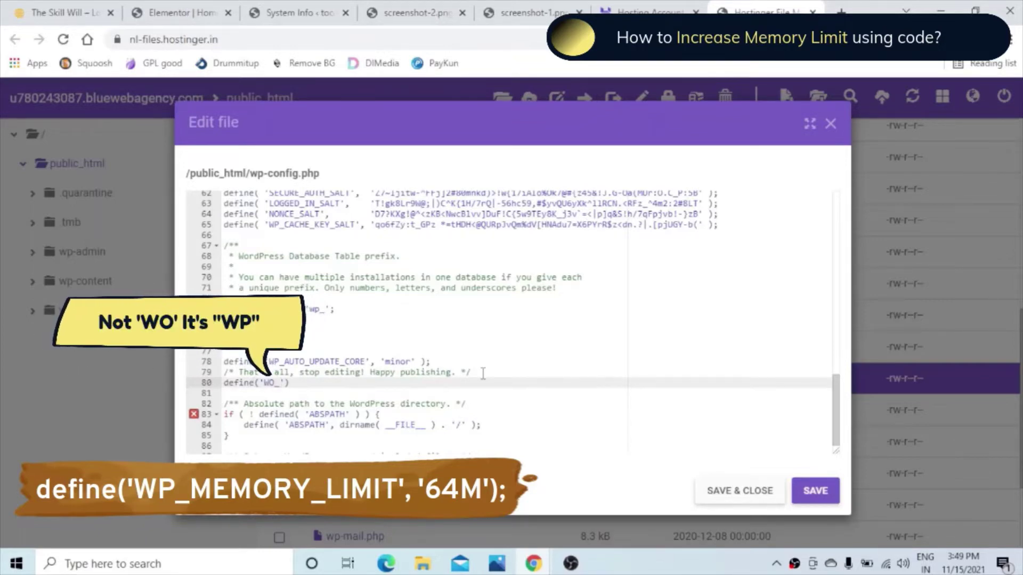
text(MEMORY_LIMIT',')
text(64)
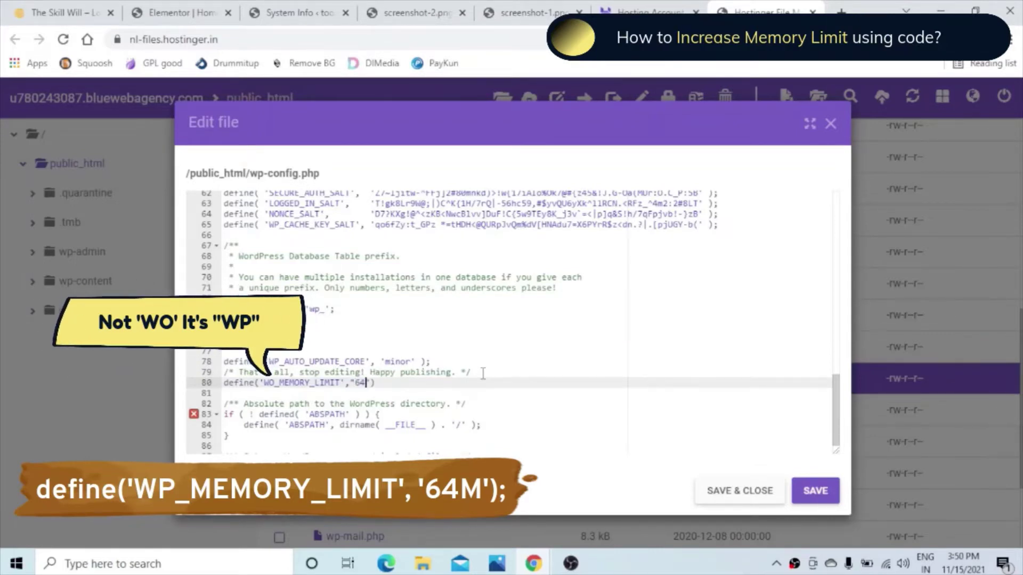
text(M)
key(Left)
key(Left)
key(BackSpace)
key(BackSpace)
text(128)
key(BackSpace)
key(BackSpace)
key(BackSpace)
text(256)
click(809, 490)
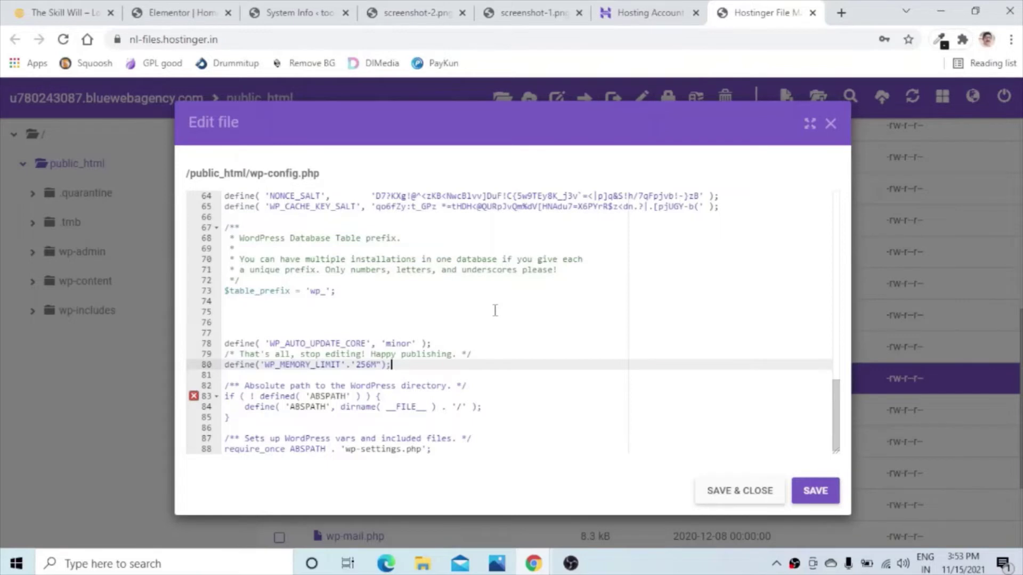
Go to Plugins > Add New and search the plugin directory for 'File Manager'
click(290, 14)
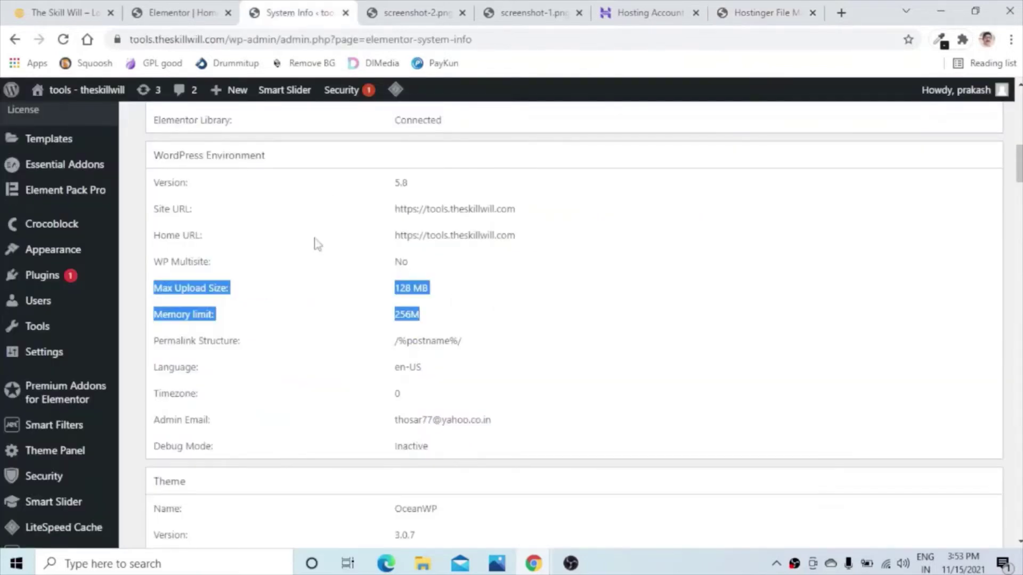
mouse_move(93, 251)
scroll(93, 251, down, 1)
mouse_move(152, 219)
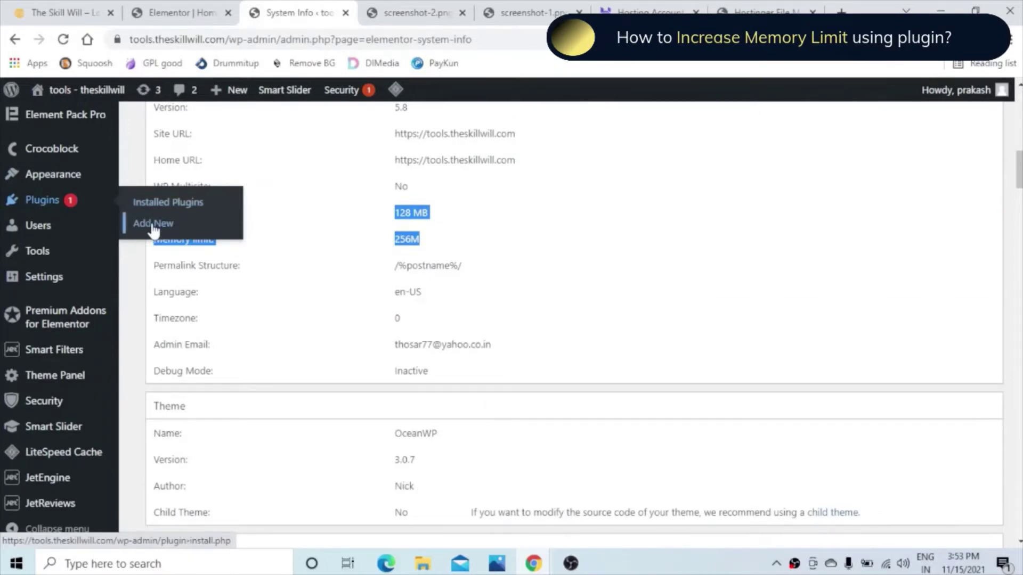
click(153, 224)
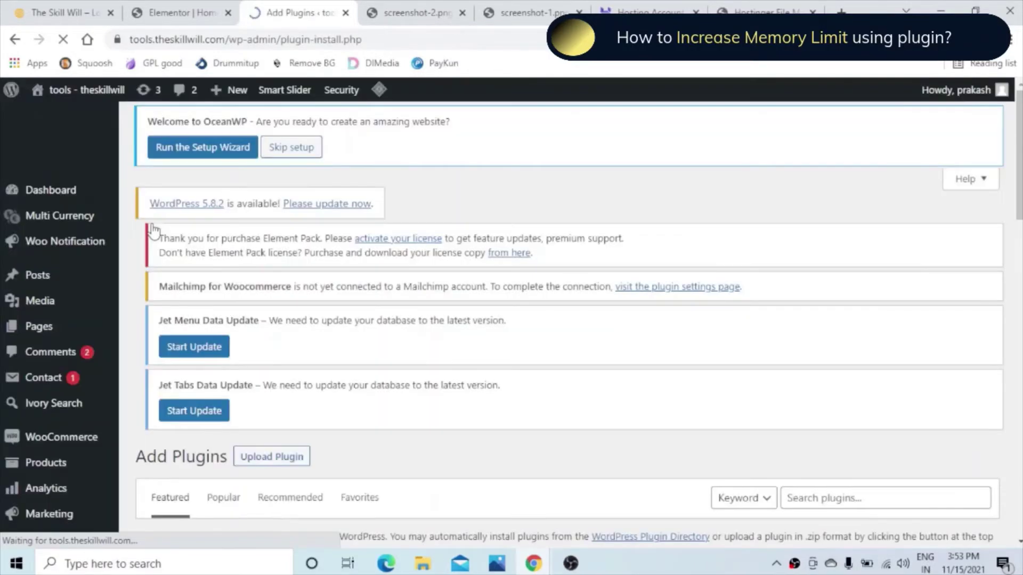
scroll(613, 210, down, 4)
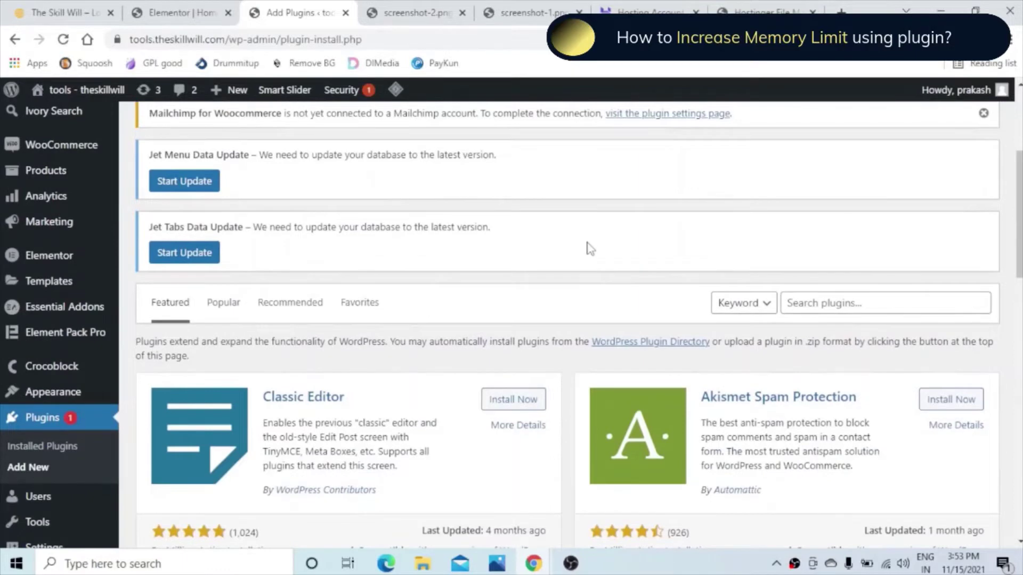
click(821, 303)
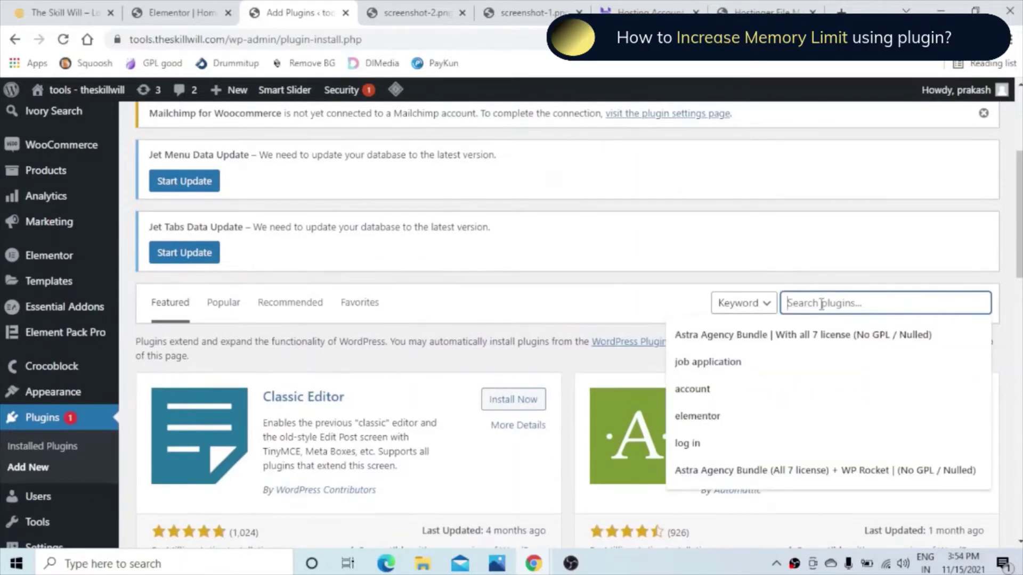
text(Fil)
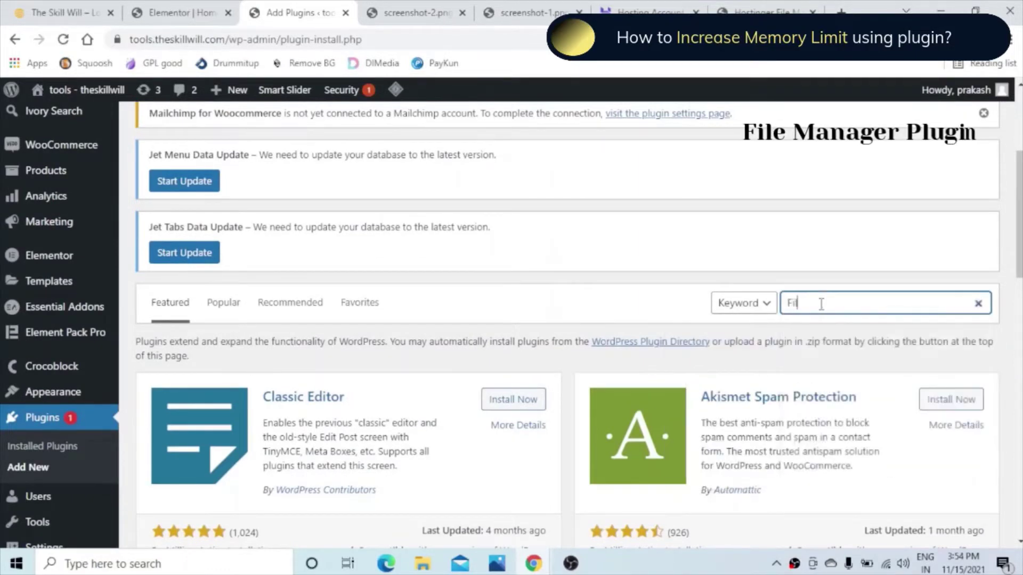
text(e Manage)
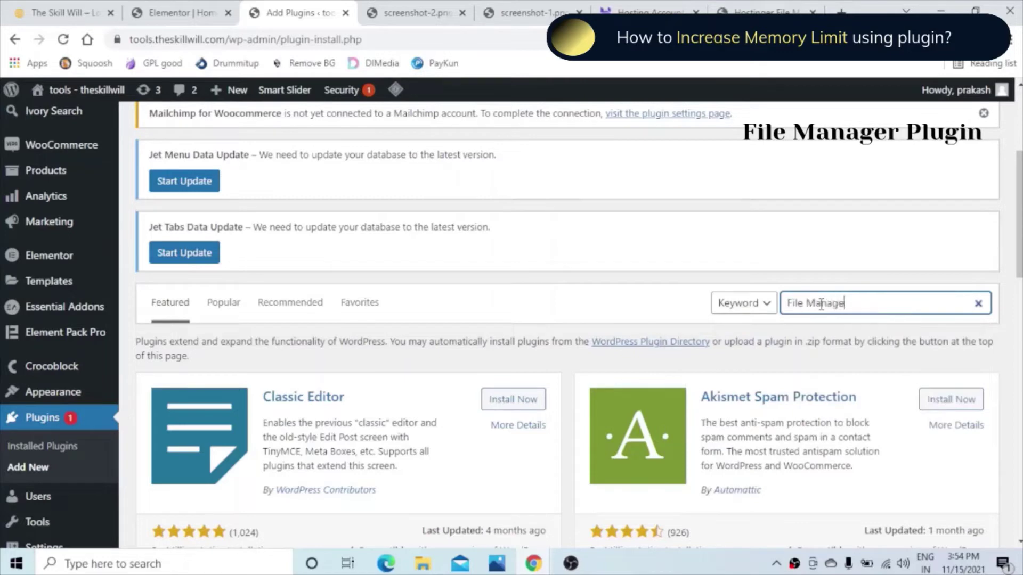
text(r)
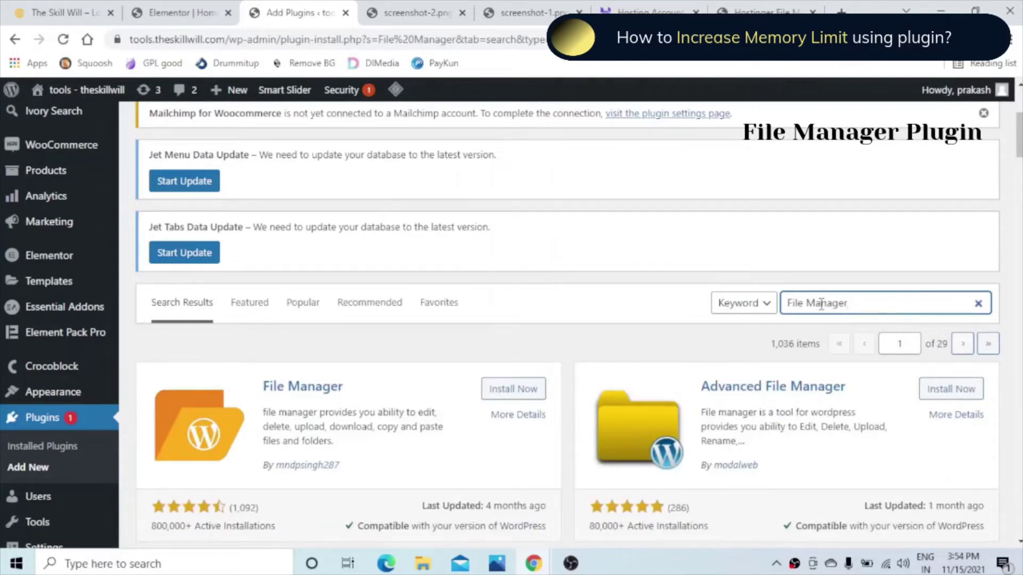
Install and activate the File Manager plugin
click(517, 388)
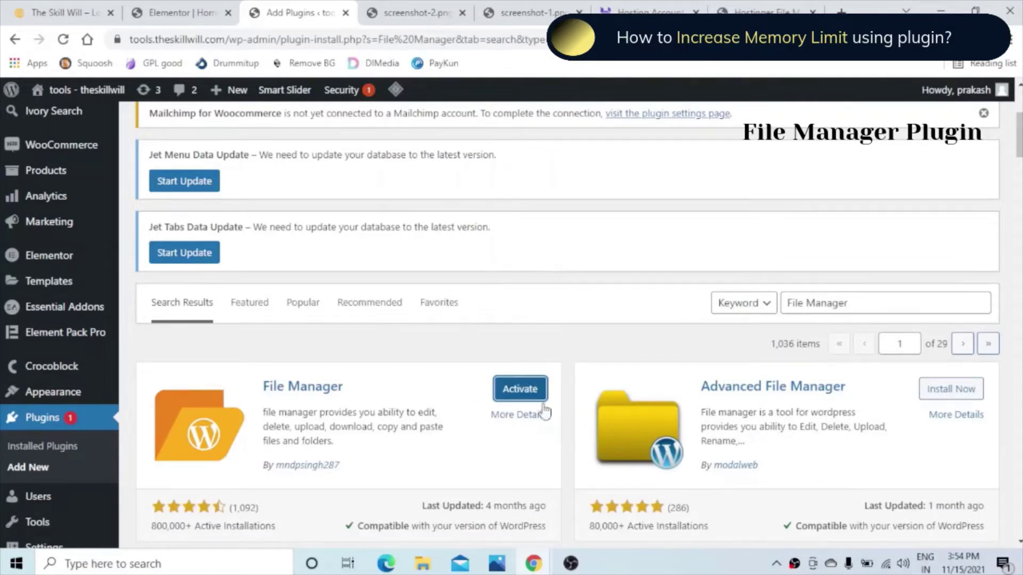
click(521, 391)
scroll(53, 314, down, 5)
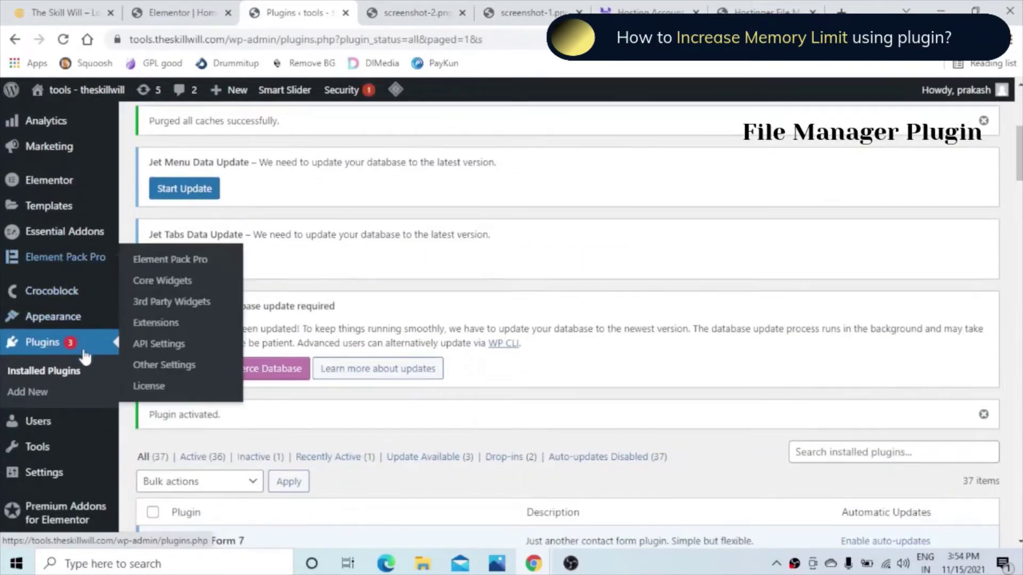
scroll(80, 372, down, 4)
Open WP File Manager, decline the subscription popup, and browse the site root files
mouse_move(65, 379)
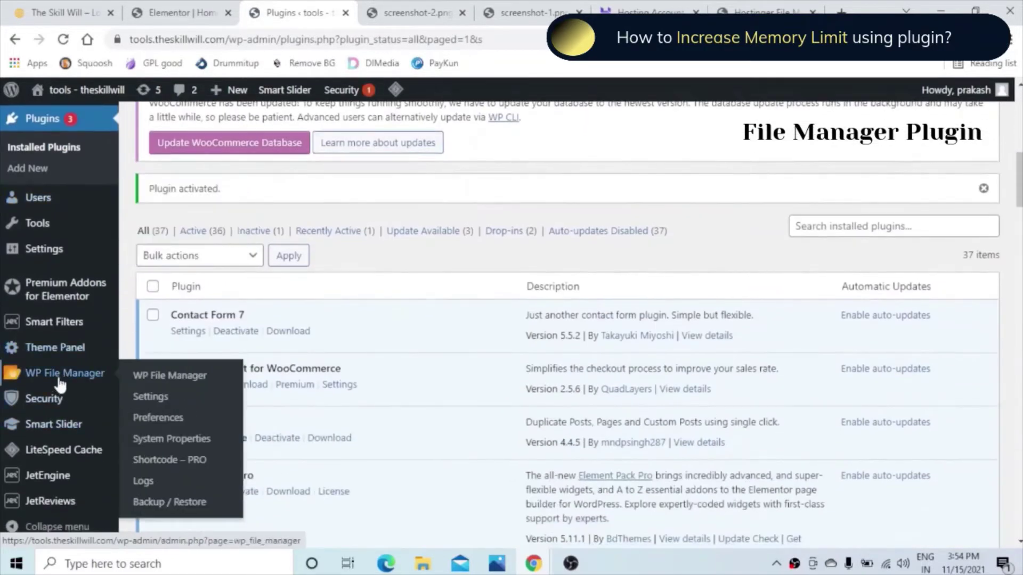
click(191, 379)
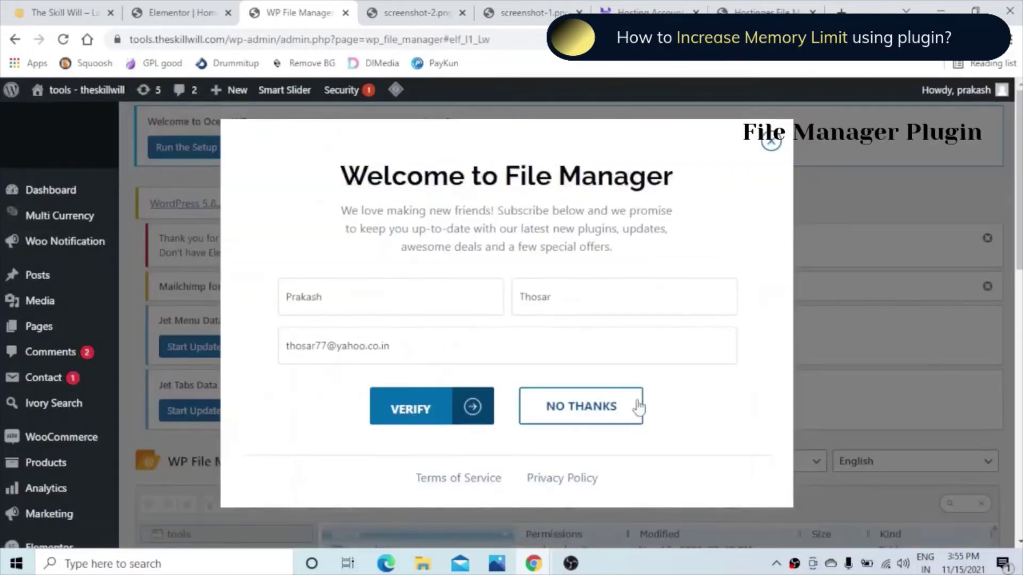
click(586, 409)
scroll(644, 300, down, 5)
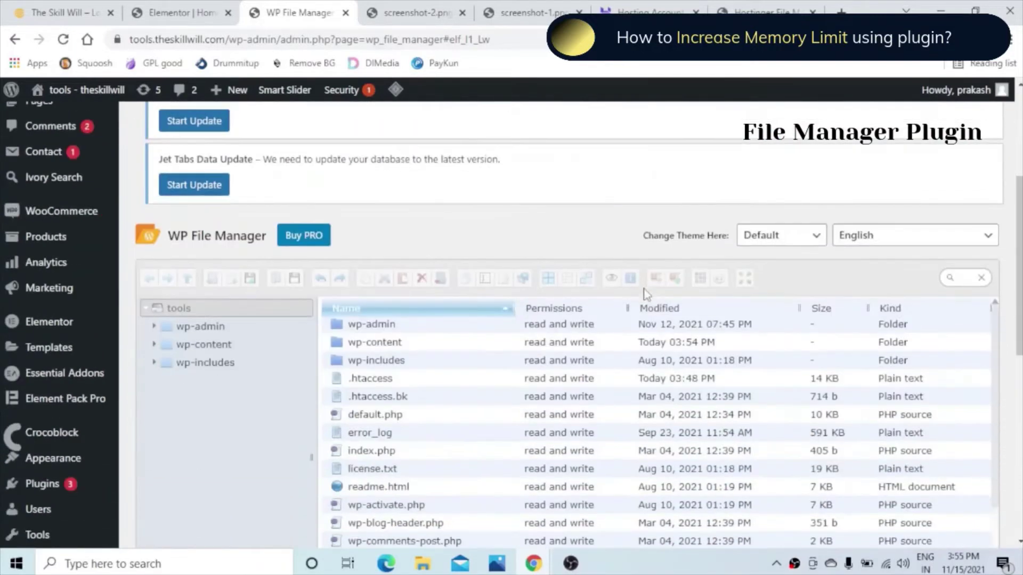
scroll(497, 342, down, 2)
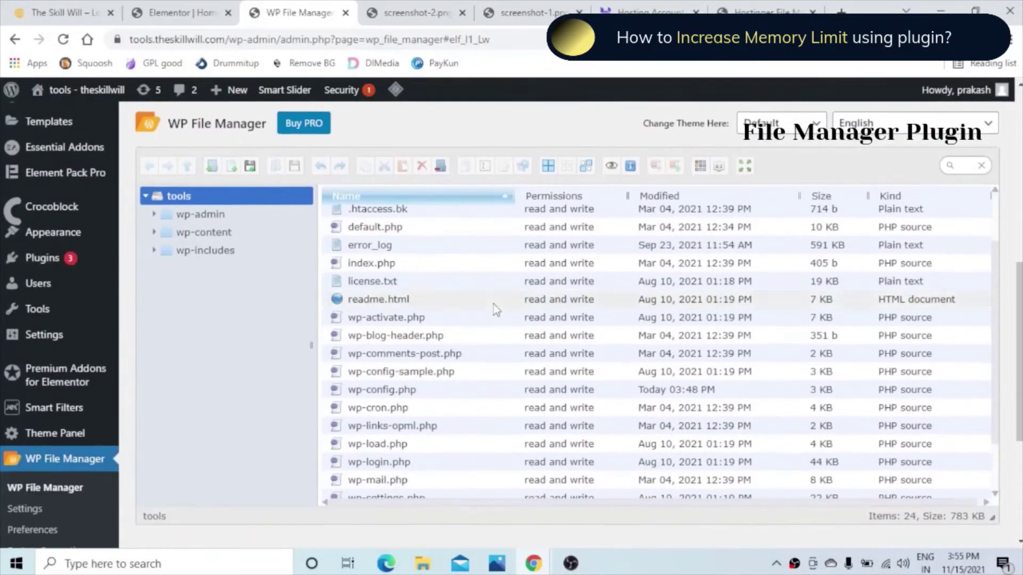
scroll(493, 305, down, 2)
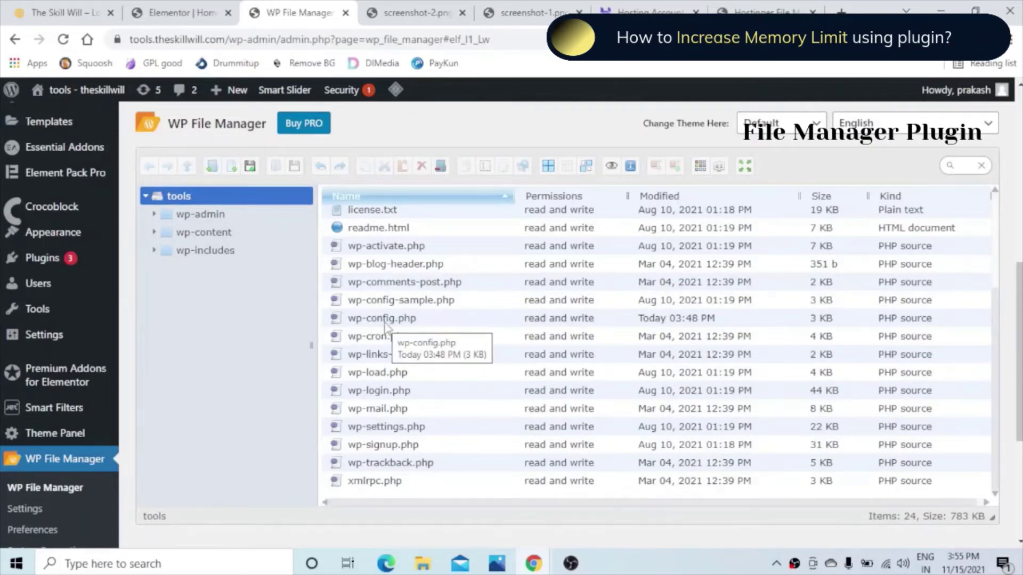
mouse_move(43, 263)
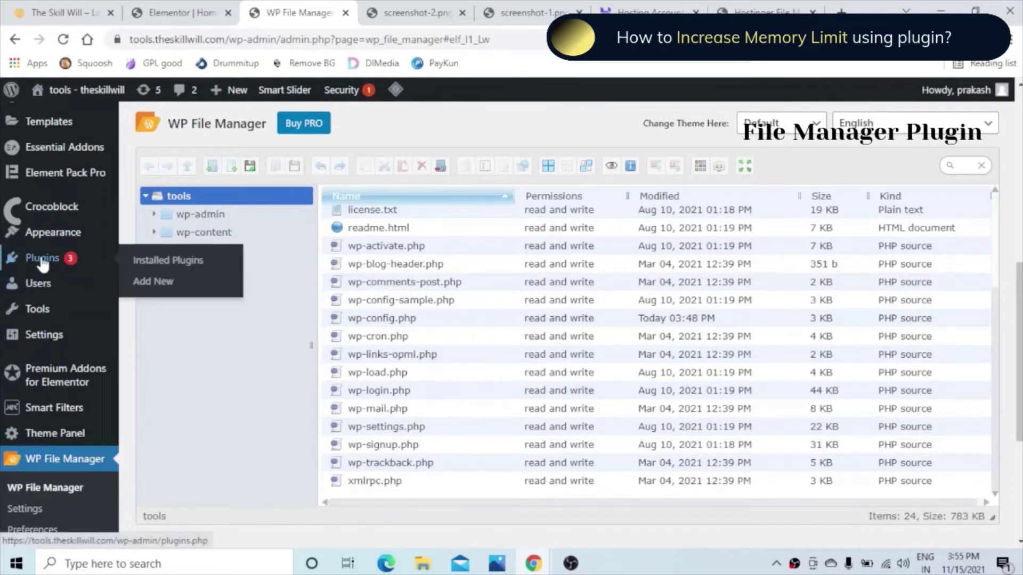
Search Plugins > Add New for WP Increase Upload Filesize, then install and activate it
click(158, 285)
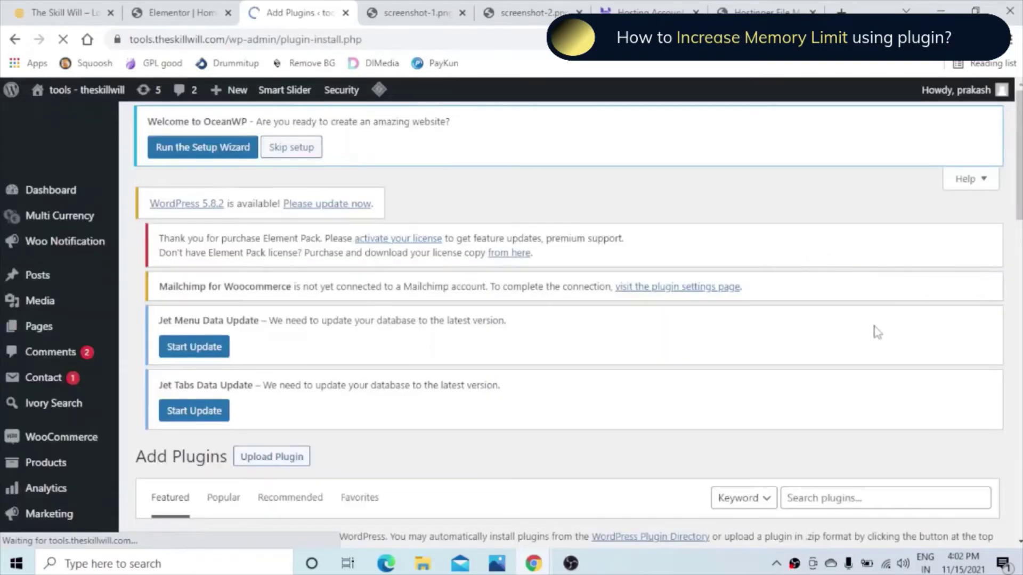
scroll(873, 331, down, 4)
click(824, 376)
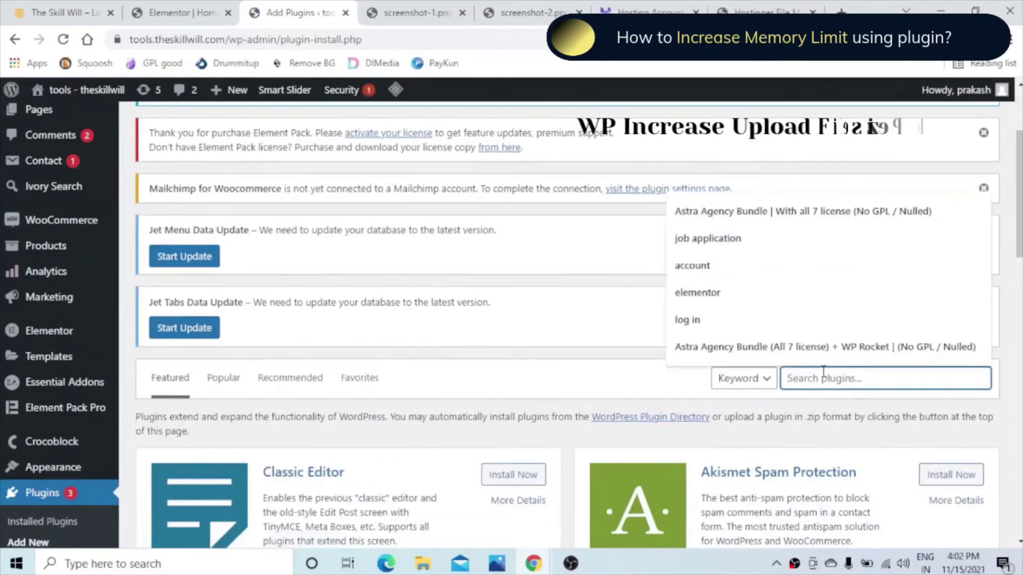
text(WP Increase Upload Filesize)
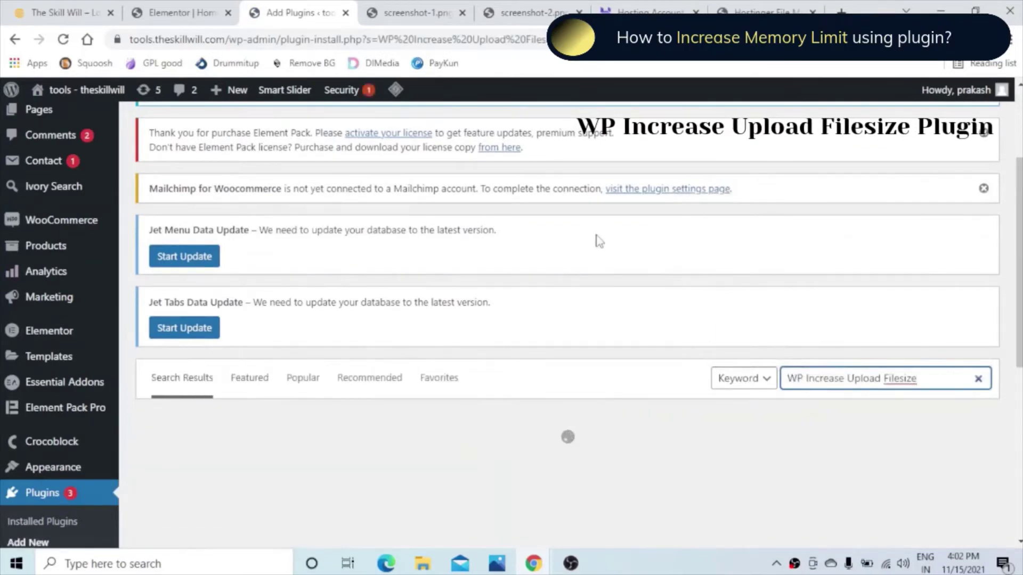
scroll(599, 242, down, 3)
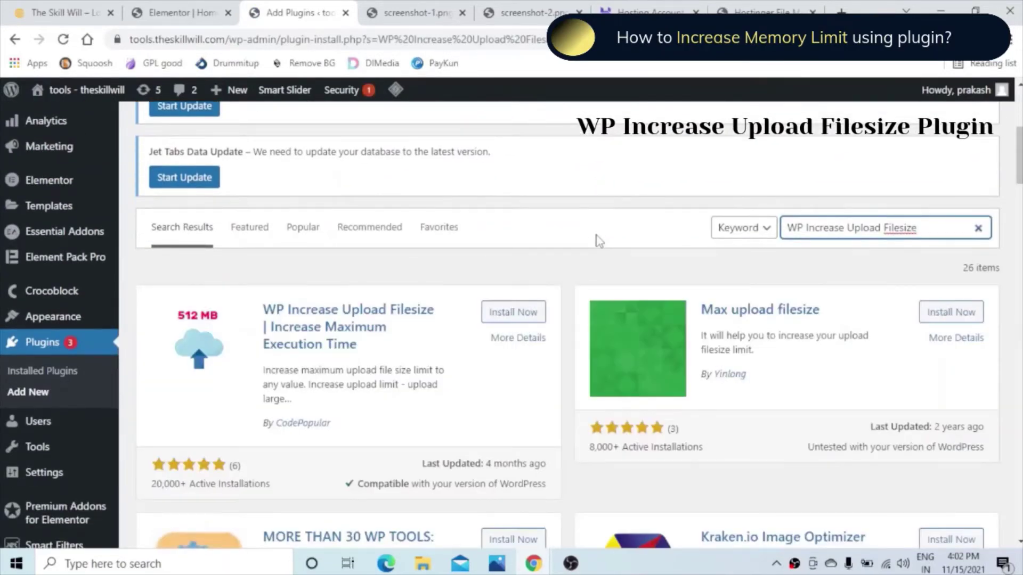
click(523, 318)
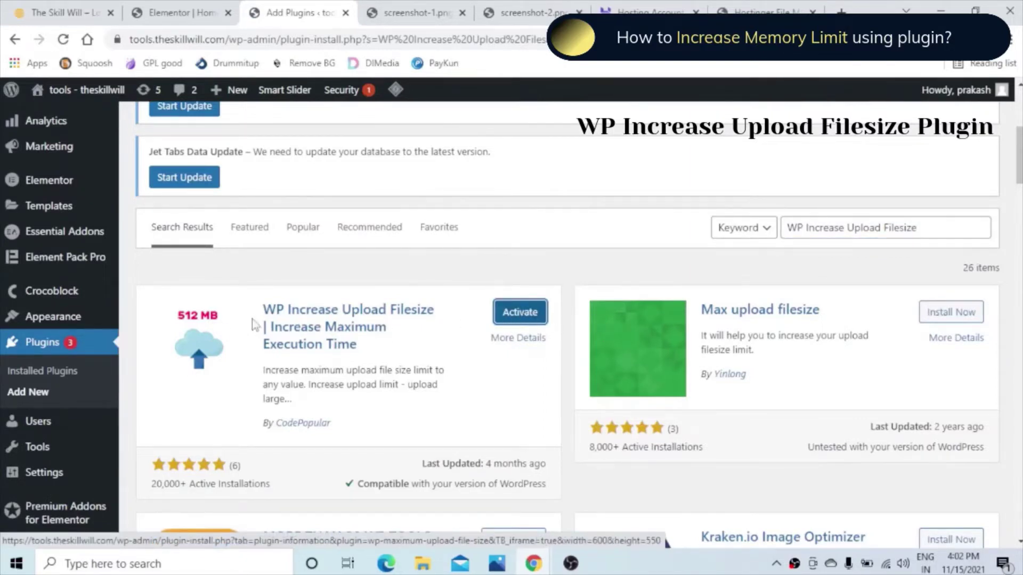
click(516, 318)
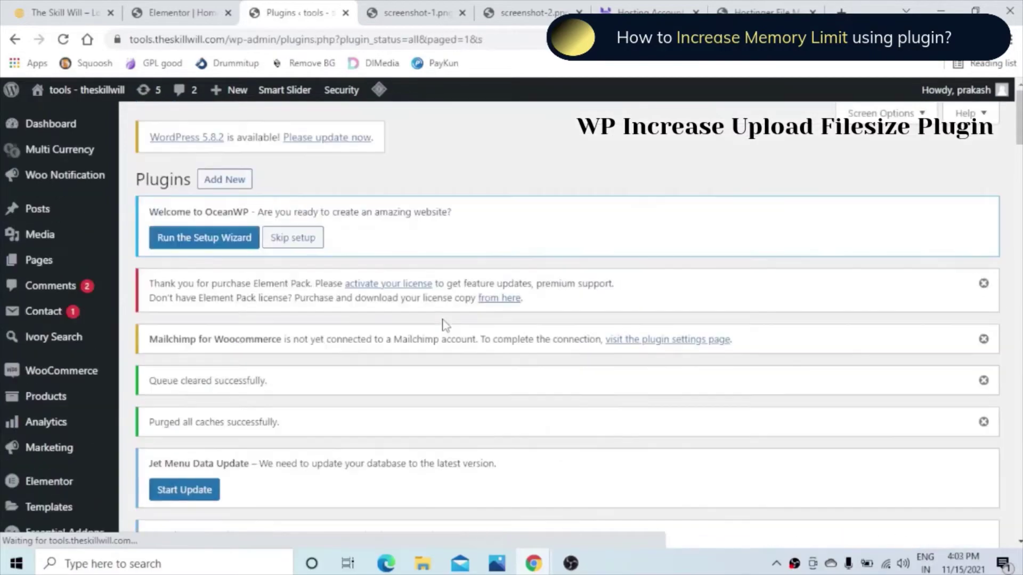
Scroll the Plugins list to Wp Maximum Upload File Size and open its Settings
scroll(668, 227, down, 20)
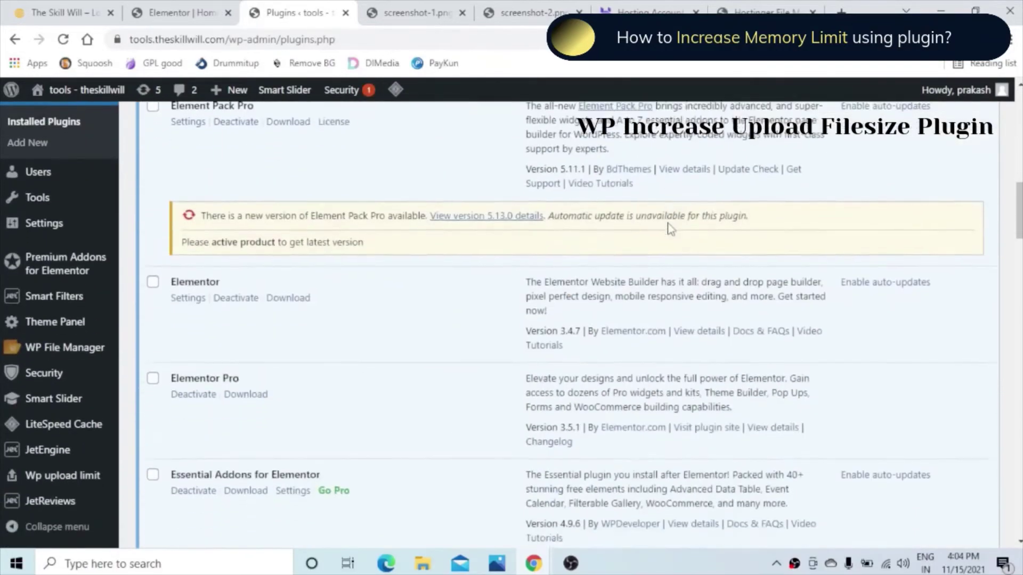
scroll(668, 227, down, 20)
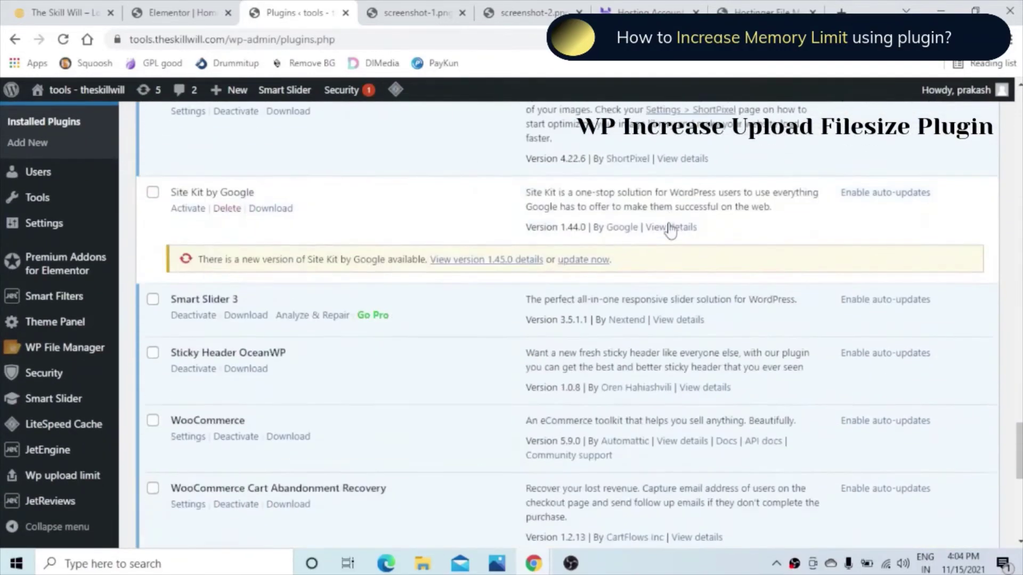
scroll(670, 230, down, 1)
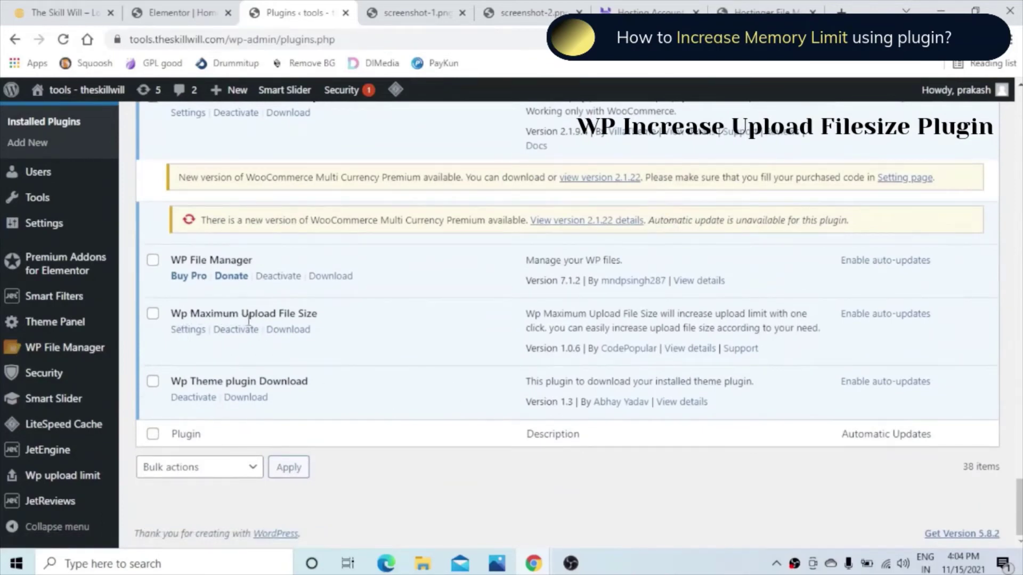
click(185, 333)
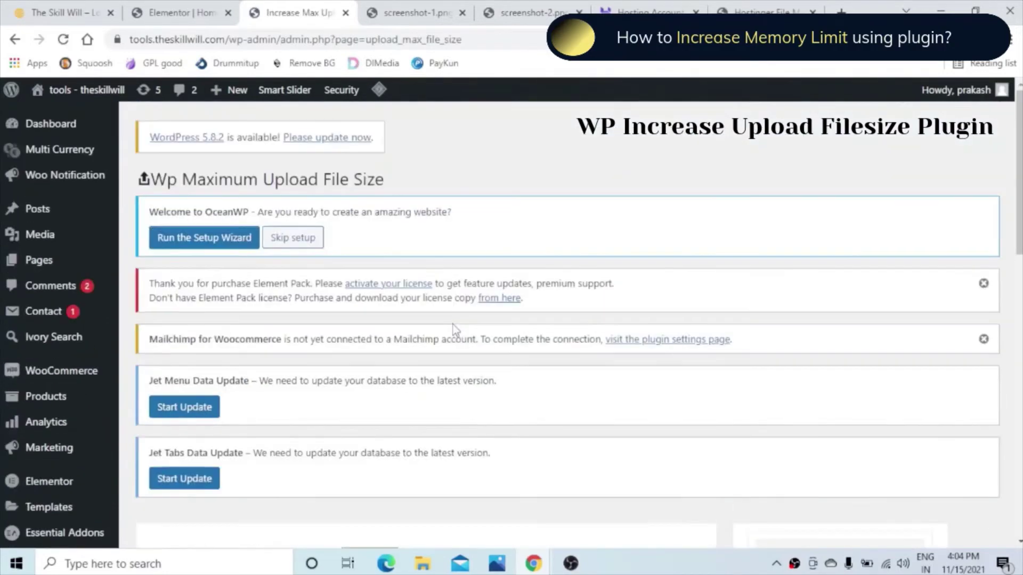
scroll(453, 330, down, 5)
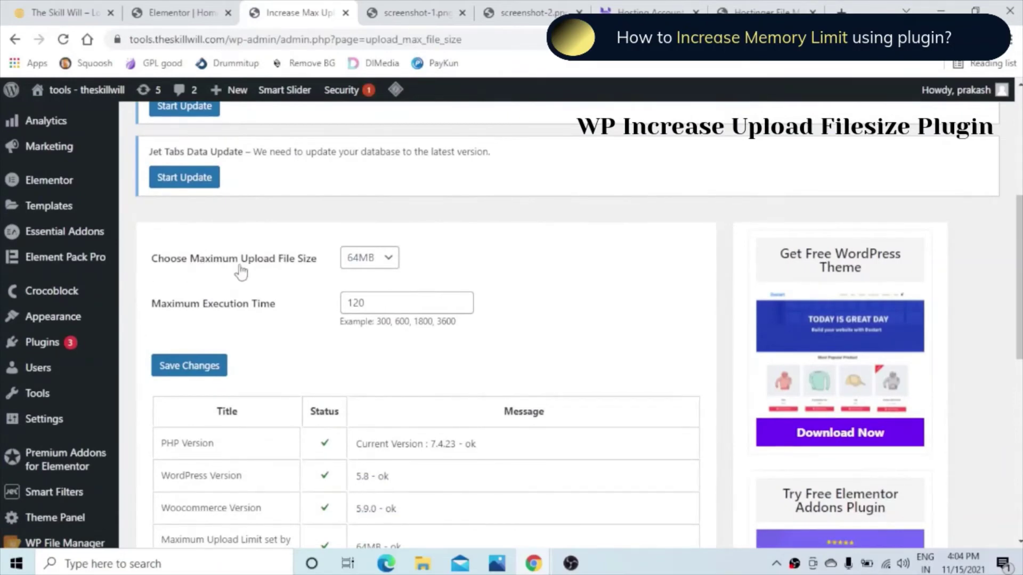
click(392, 264)
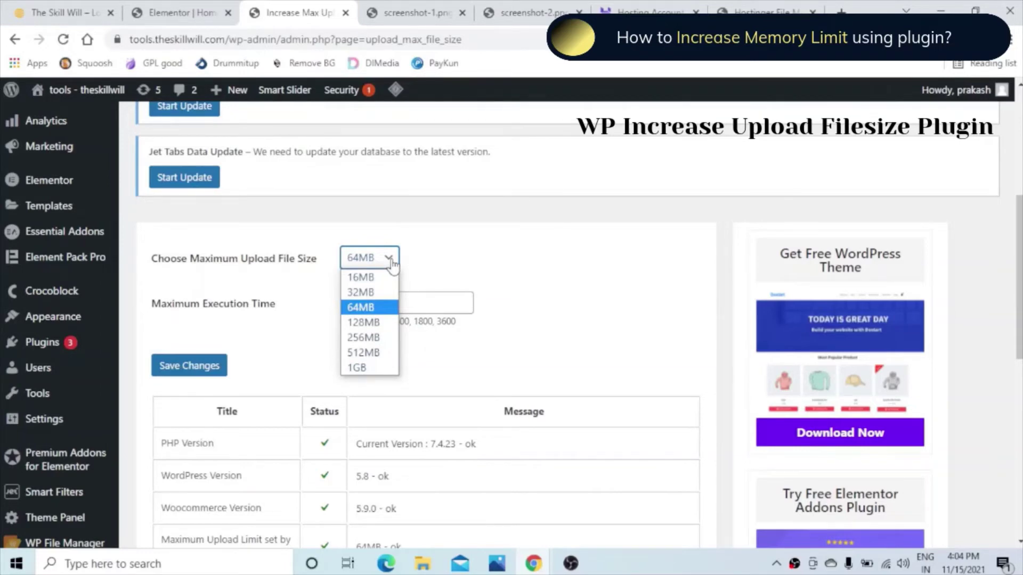
scroll(612, 302, up, 1)
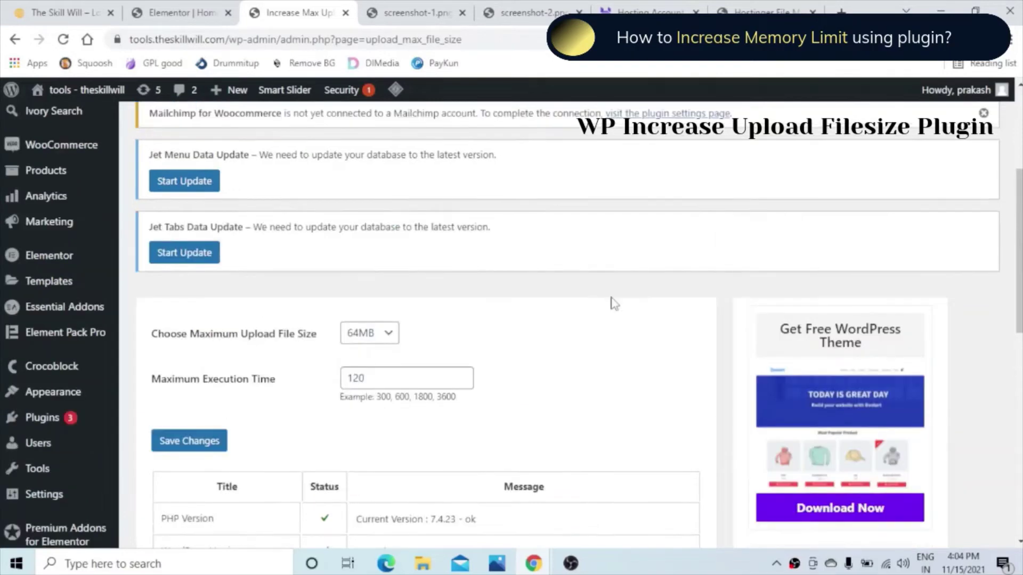
scroll(612, 302, up, 3)
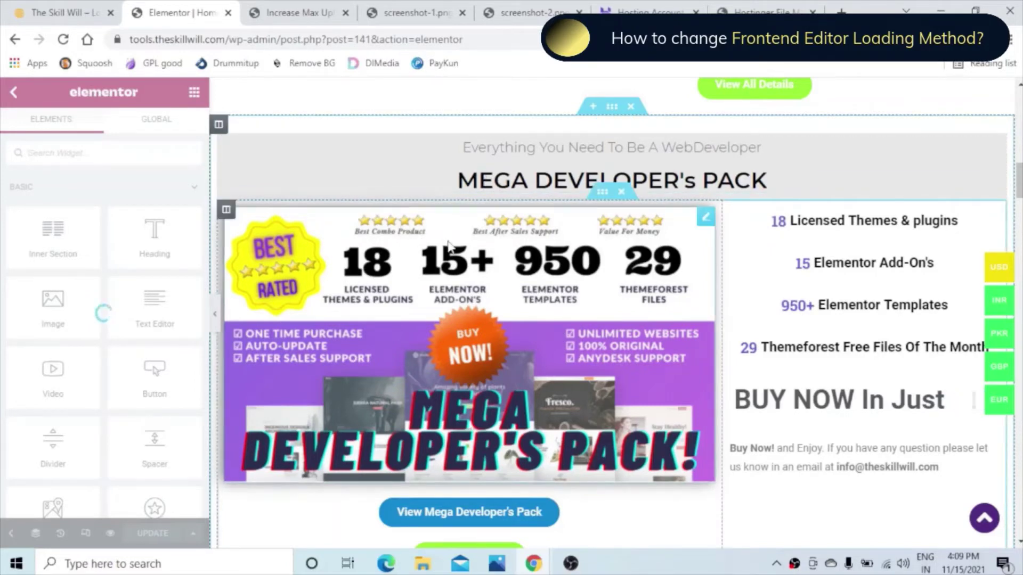
Open Elementor's Settings page on the Advanced tab
click(297, 16)
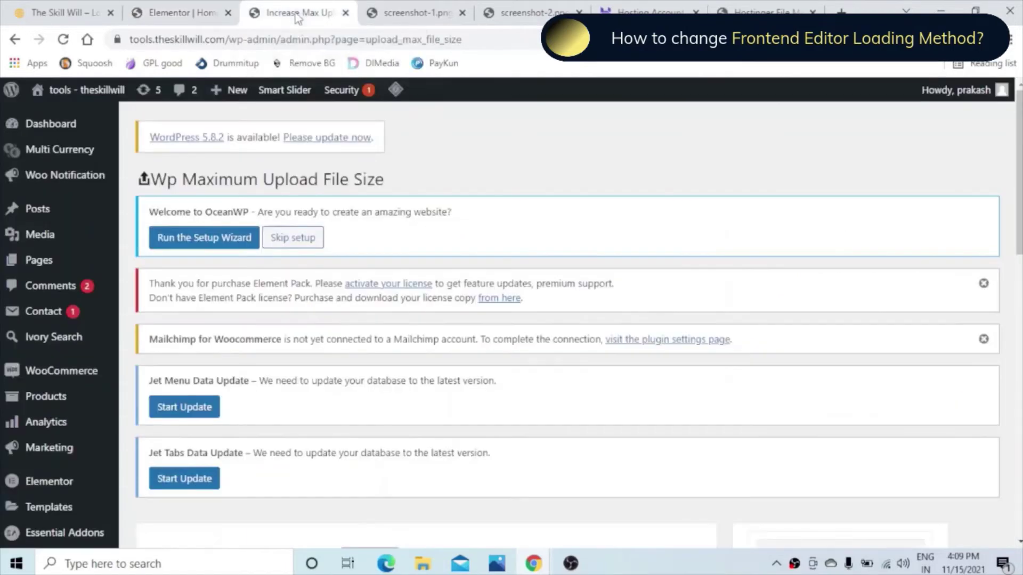
scroll(54, 249, down, 1)
scroll(52, 249, down, 3)
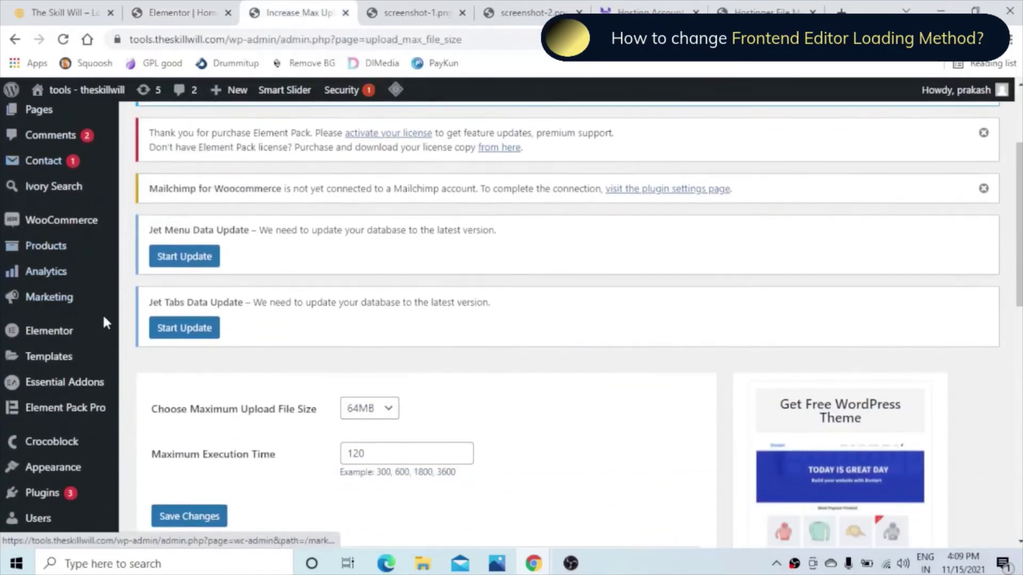
scroll(96, 308, down, 1)
mouse_move(74, 256)
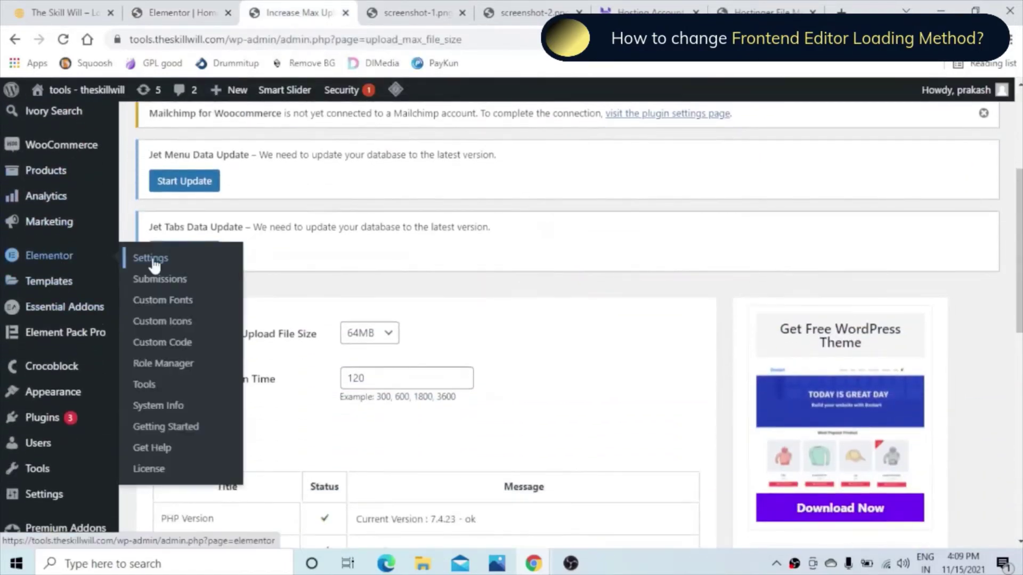
click(151, 258)
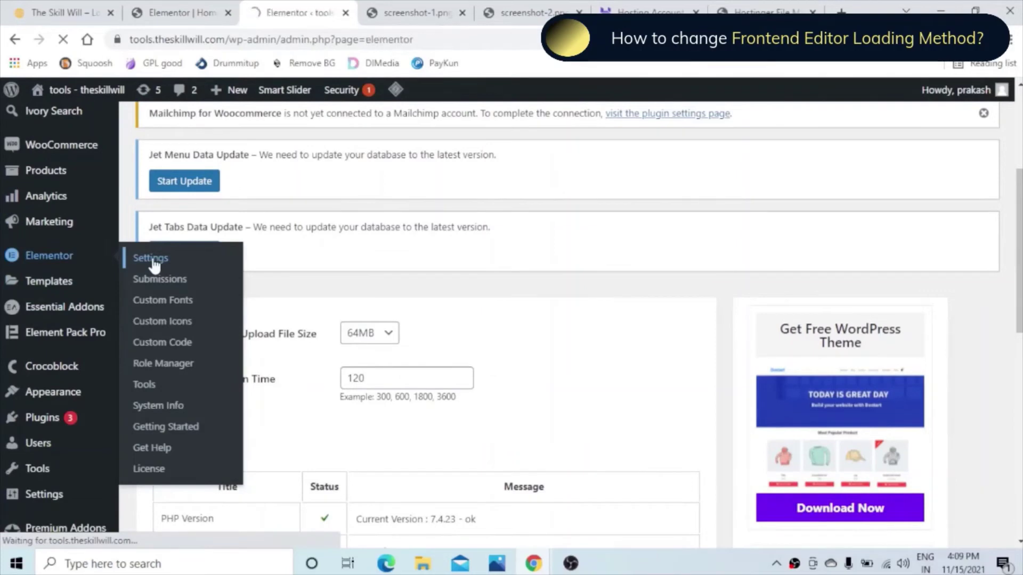
scroll(519, 262, down, 5)
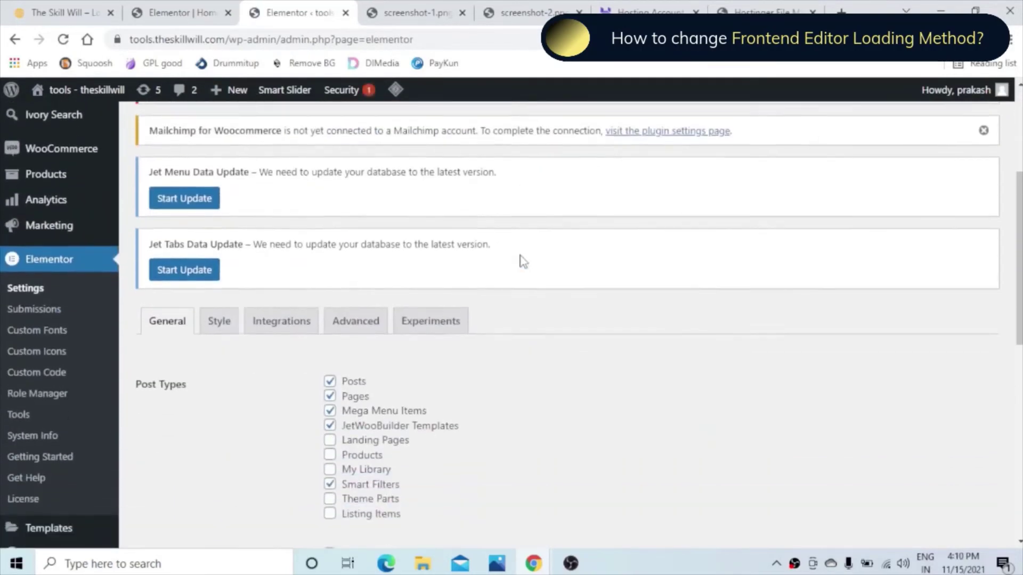
click(355, 242)
Set Switch Editor Loader Method to Enable and save the changes
scroll(672, 304, down, 1)
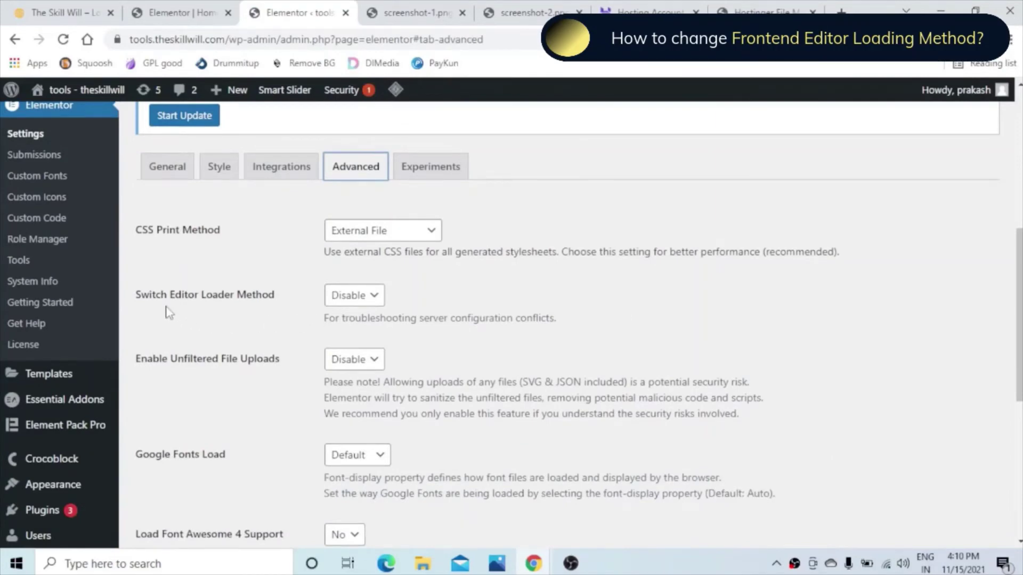
click(375, 298)
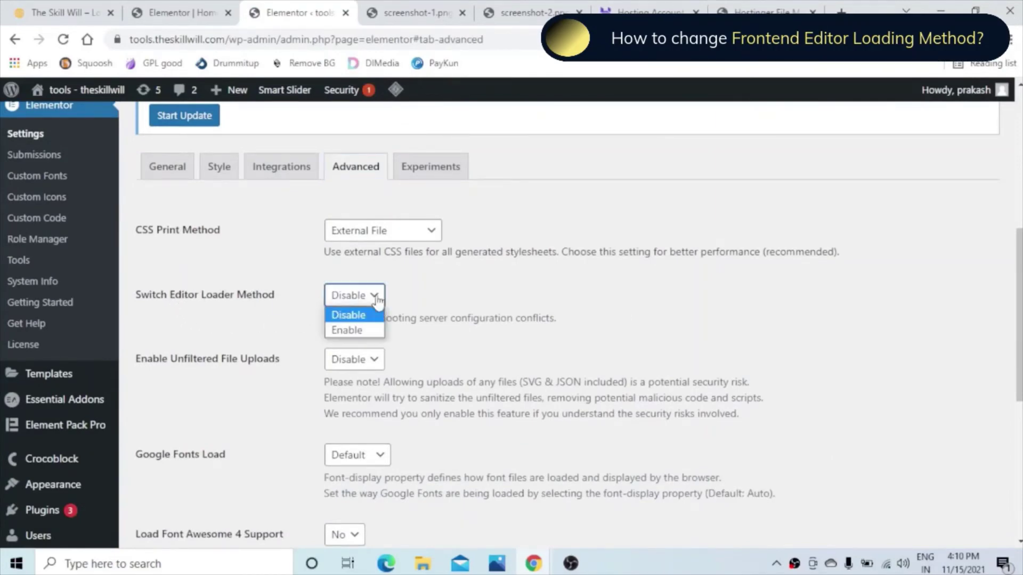
click(356, 332)
scroll(517, 298, down, 6)
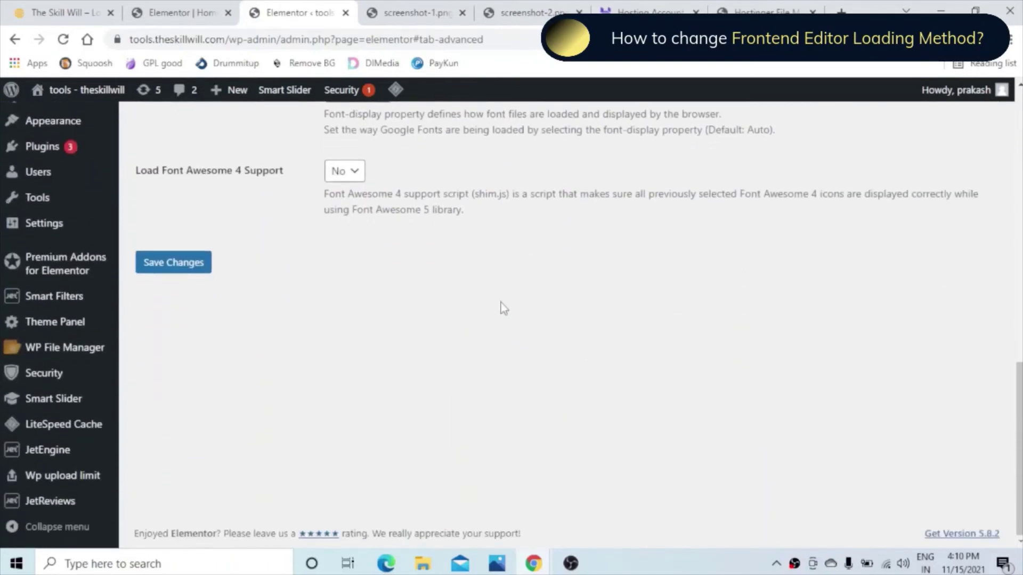
click(149, 269)
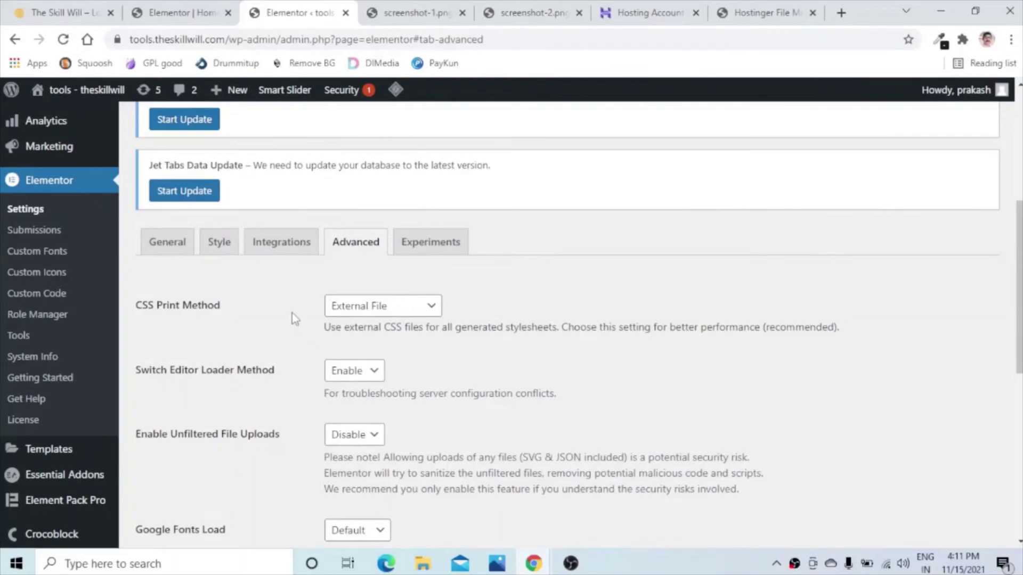
scroll(64, 322, down, 3)
scroll(69, 322, down, 1)
Scroll through Installed Plugins to review Elementor, Elementor Pro and the active add-ons
mouse_move(49, 364)
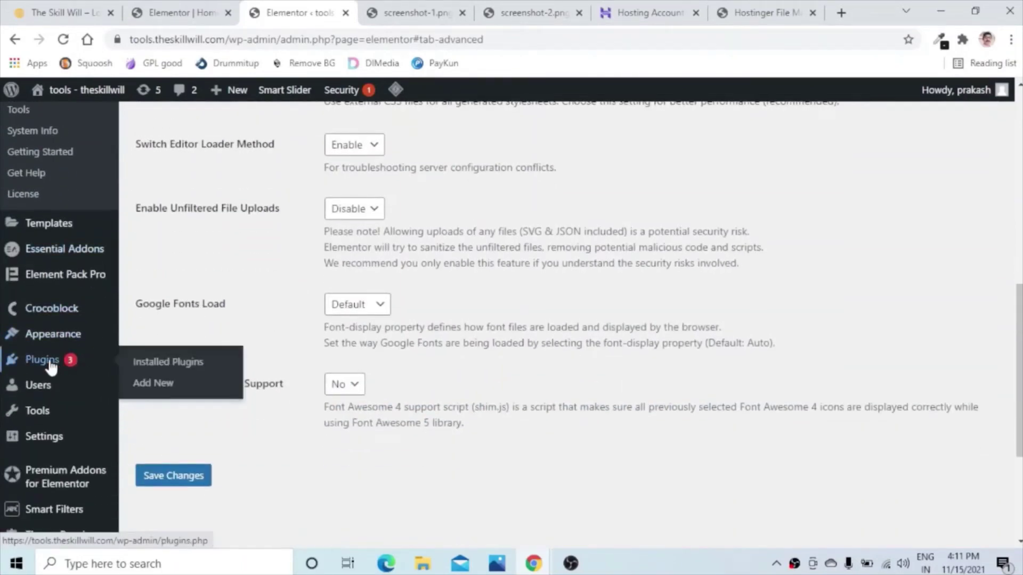
click(152, 364)
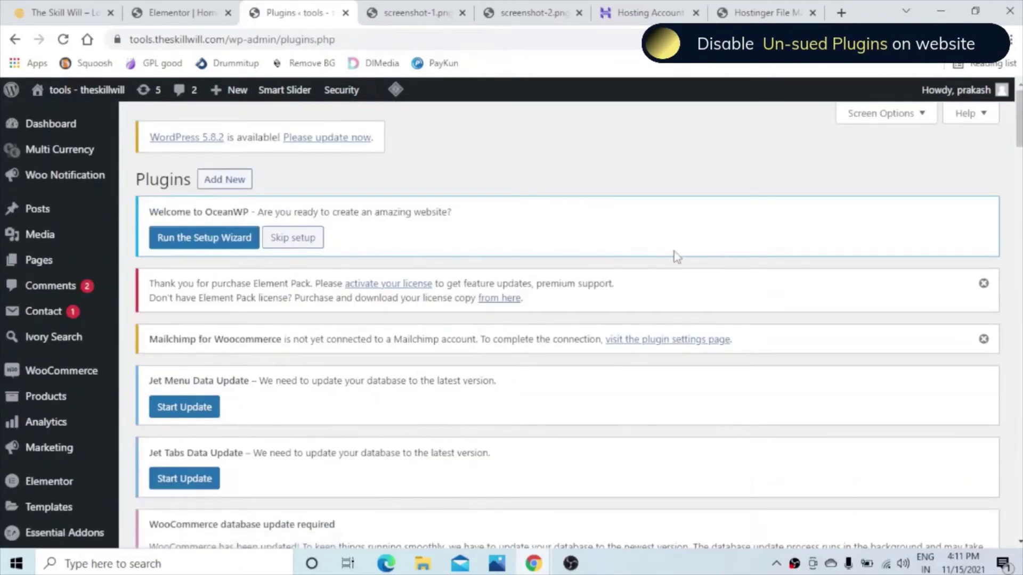
scroll(674, 254, down, 3)
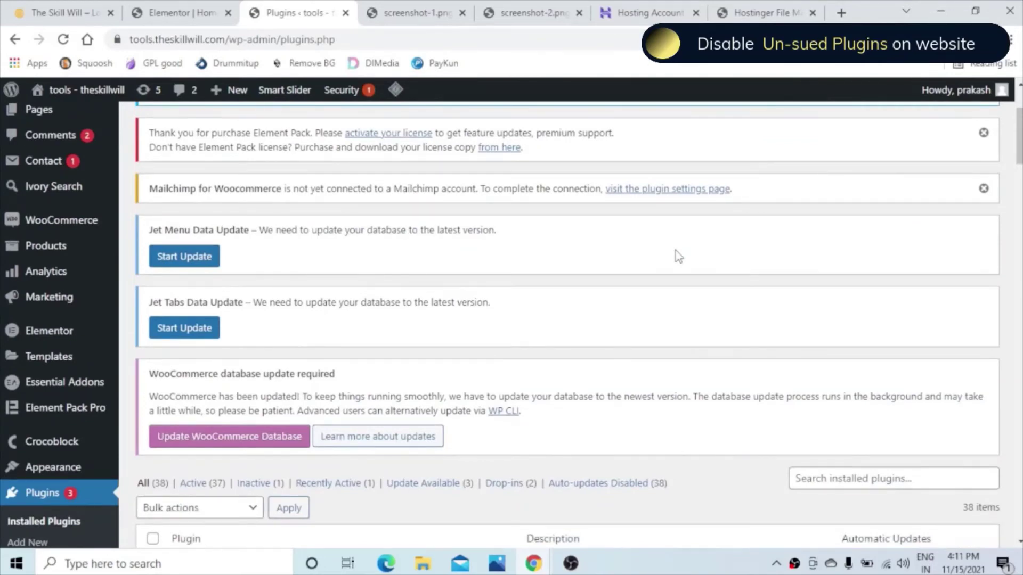
scroll(676, 251, down, 4)
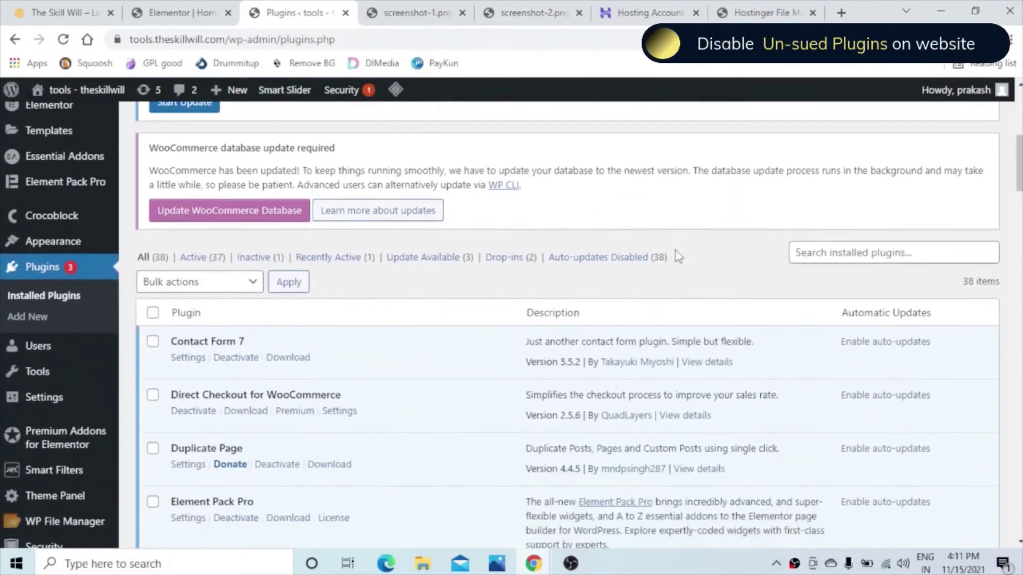
scroll(675, 256, down, 3)
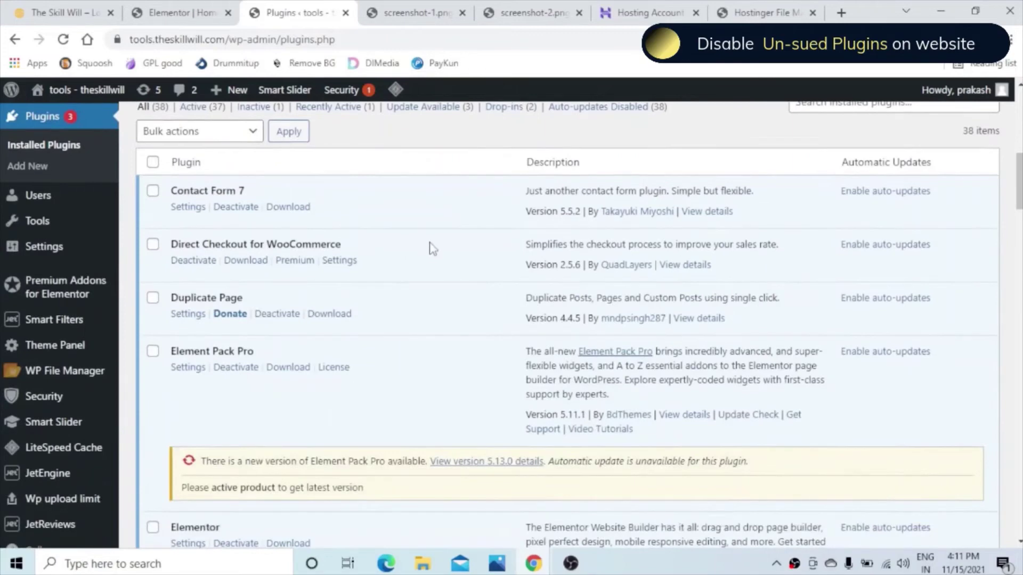
scroll(429, 248, down, 2)
scroll(432, 249, down, 1)
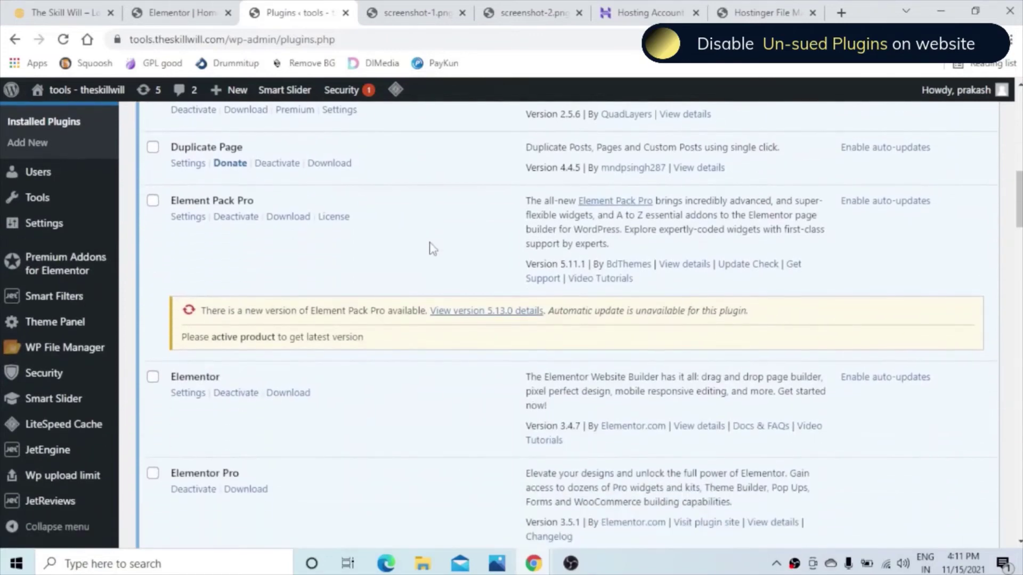
scroll(432, 249, down, 2)
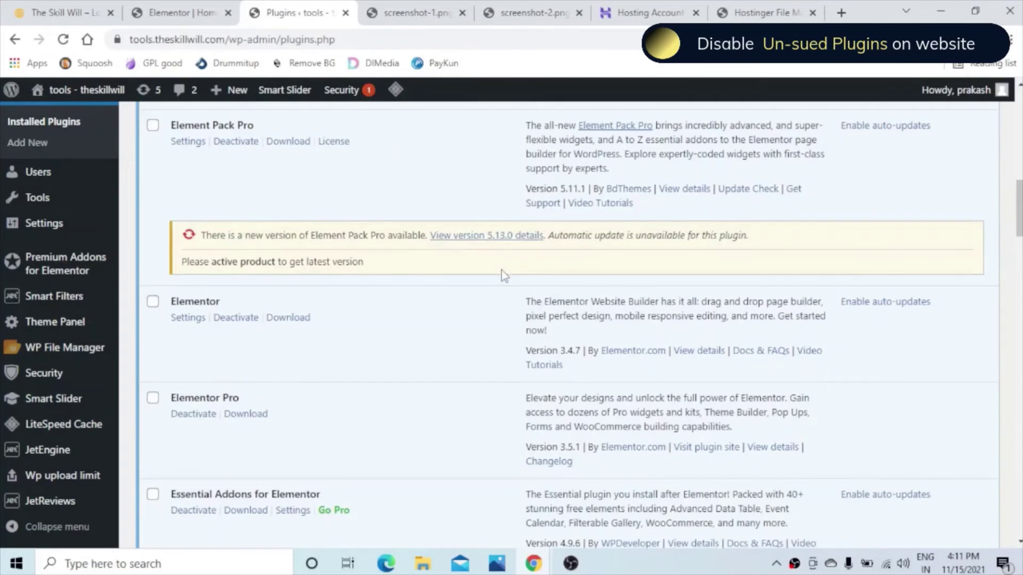
scroll(500, 270, down, 3)
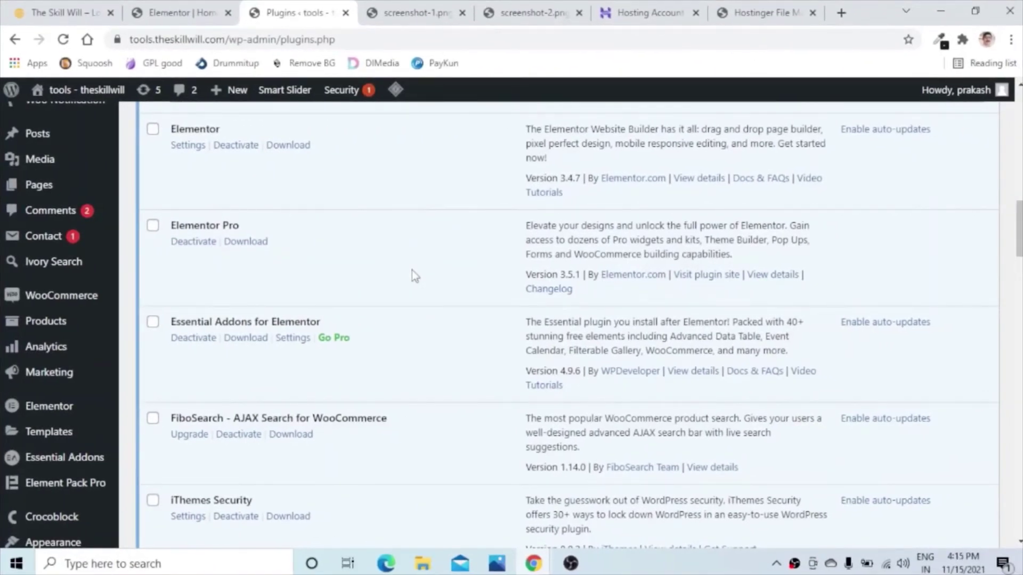
scroll(415, 275, down, 2)
scroll(412, 271, down, 12)
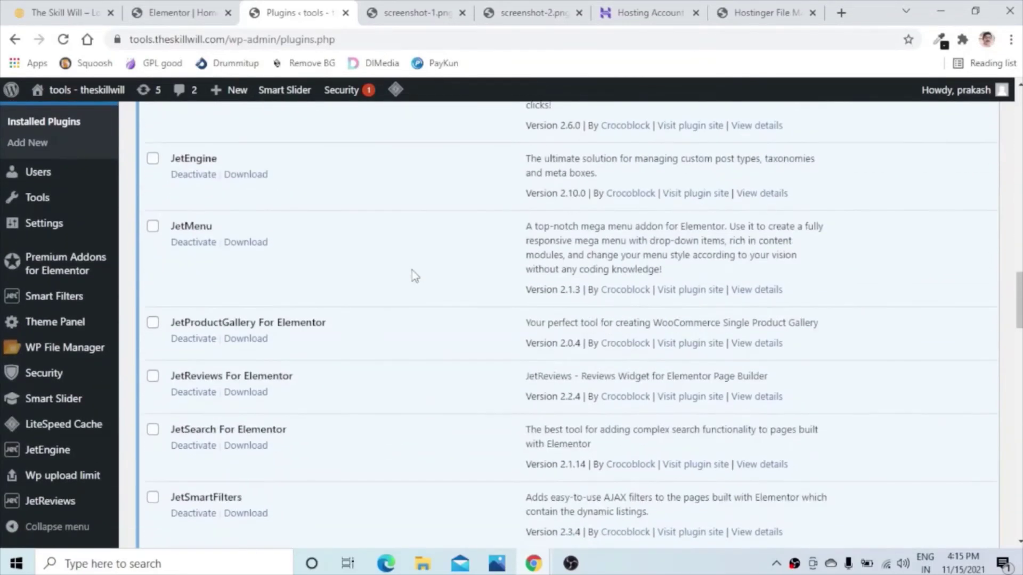
scroll(415, 275, down, 10)
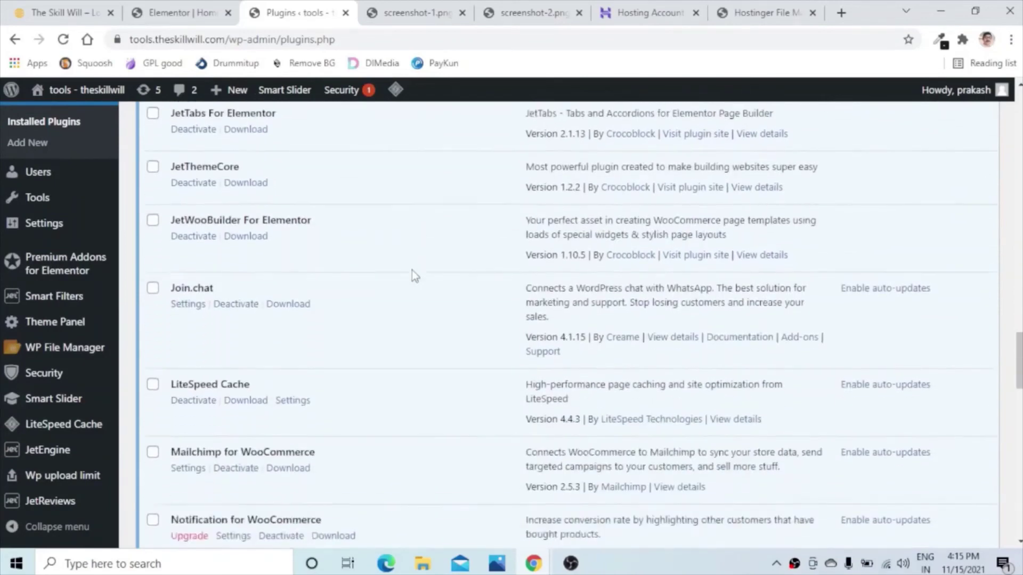
scroll(415, 275, down, 4)
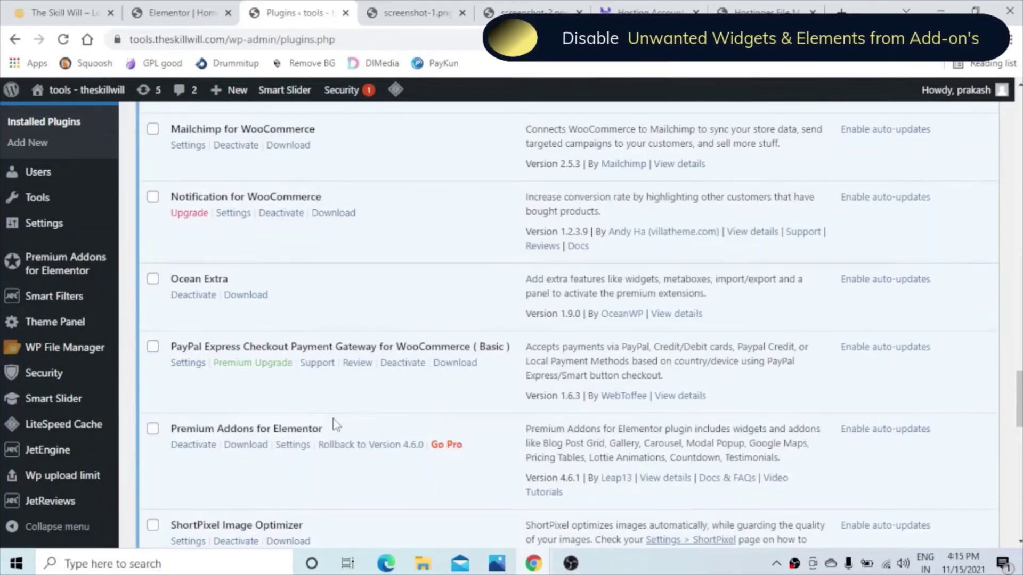
Open the Premium Addons and Essential Addons settings in separate new tabs, viewing Premium Addons first
right_click(292, 444)
click(357, 327)
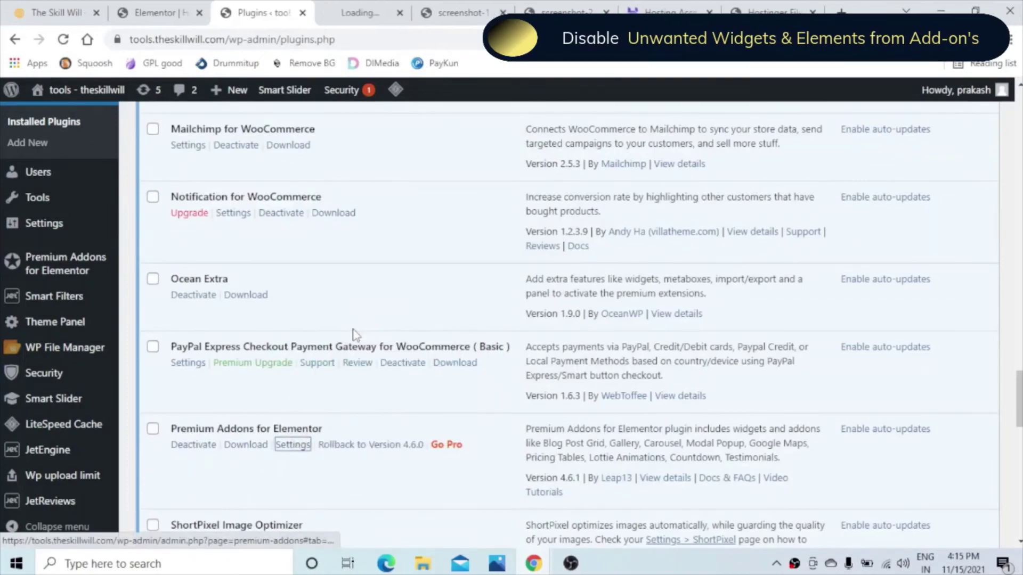
scroll(296, 287, up, 7)
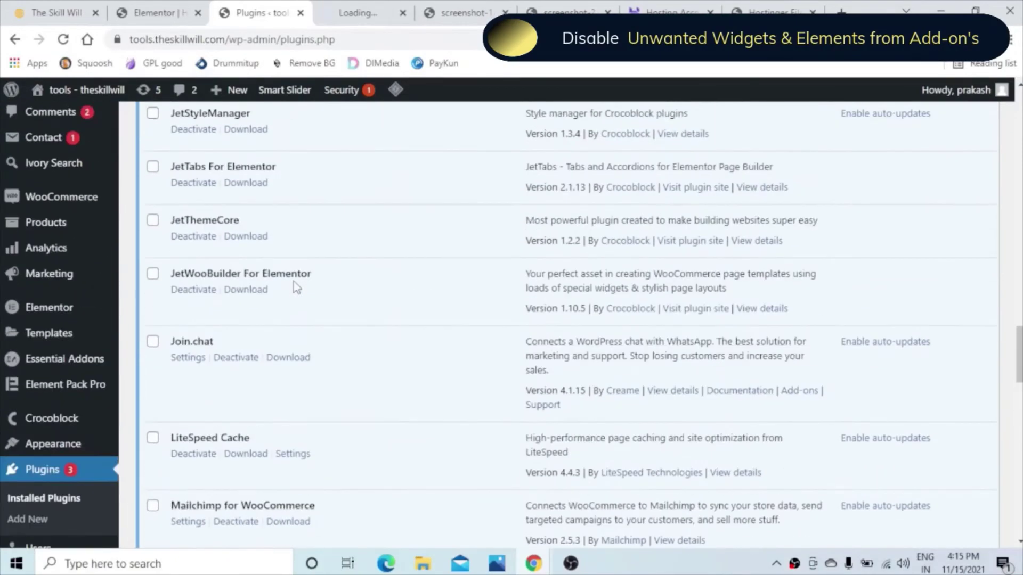
scroll(296, 288, up, 10)
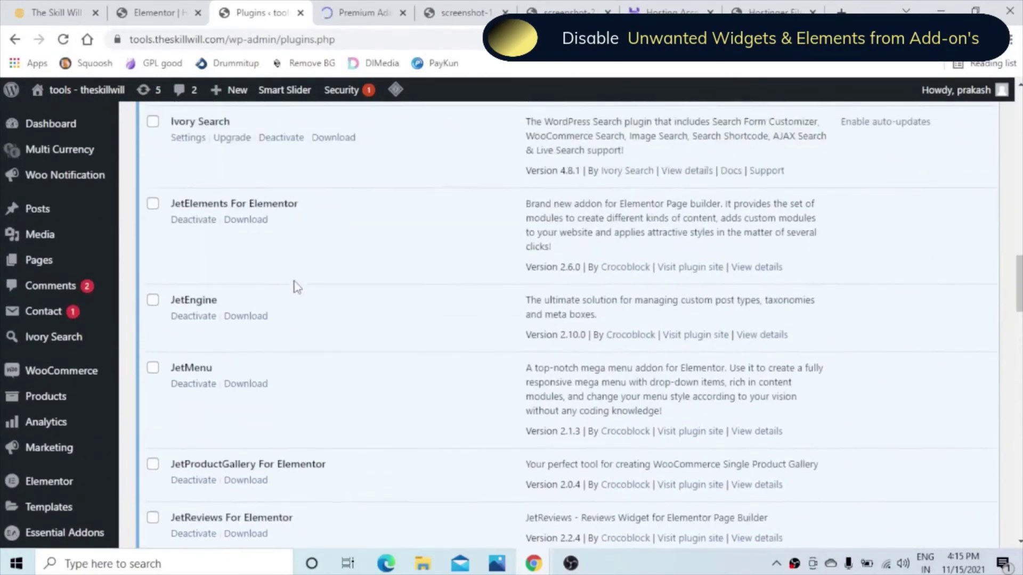
scroll(296, 287, up, 10)
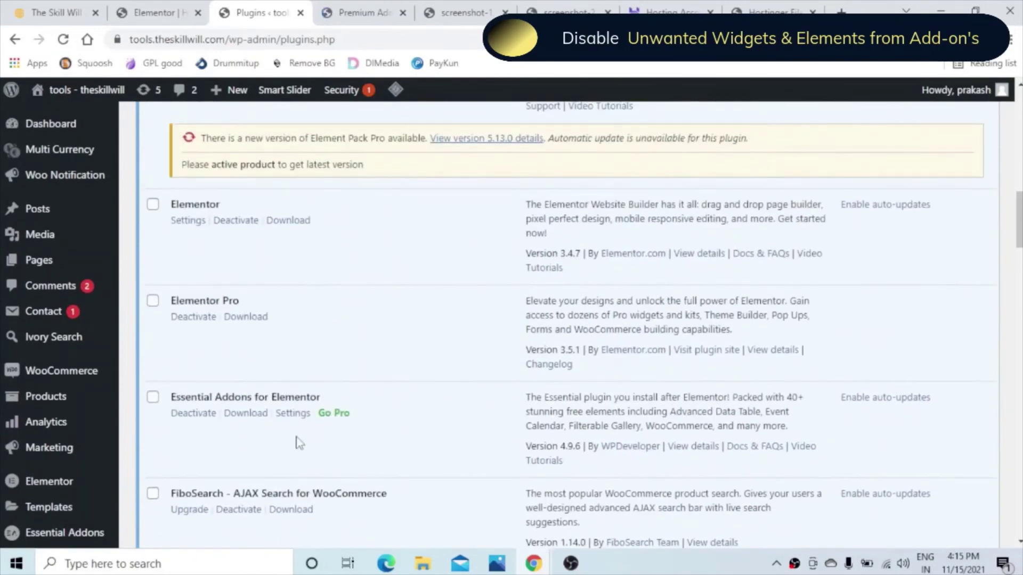
right_click(292, 413)
click(330, 423)
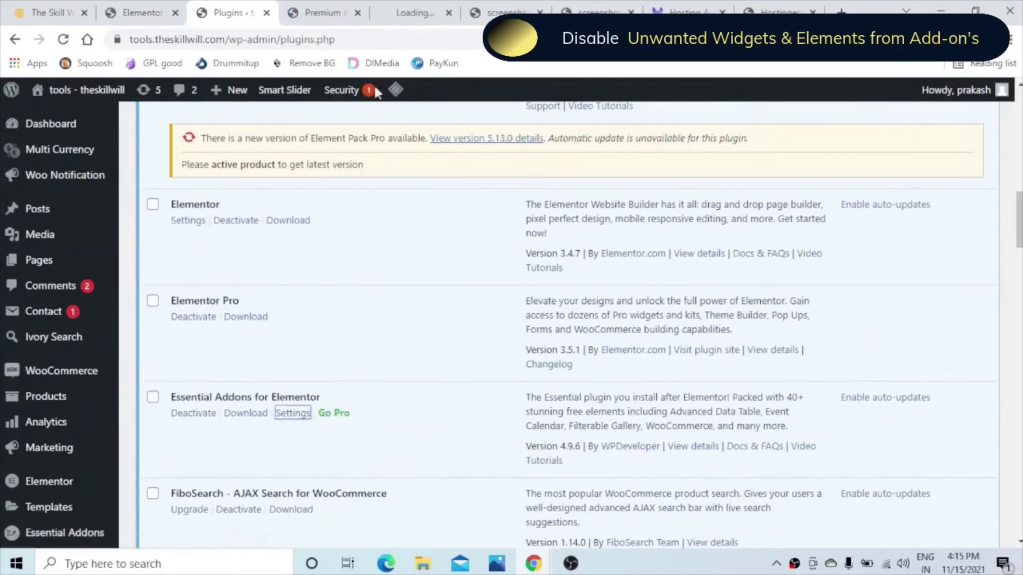
click(322, 12)
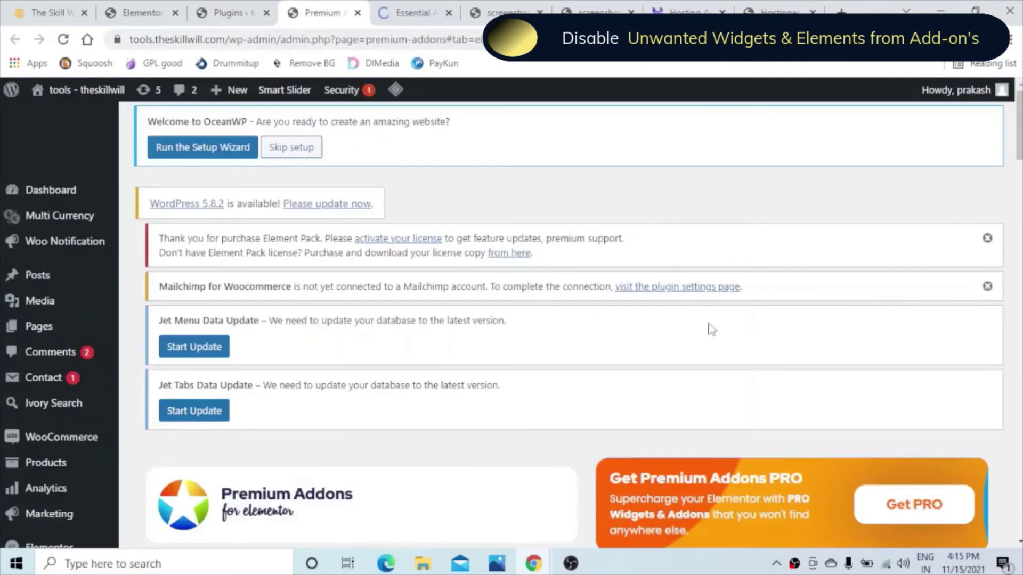
Toggle off the Video Box and Countdown widgets in the Premium Addons widgets list
scroll(712, 330, down, 8)
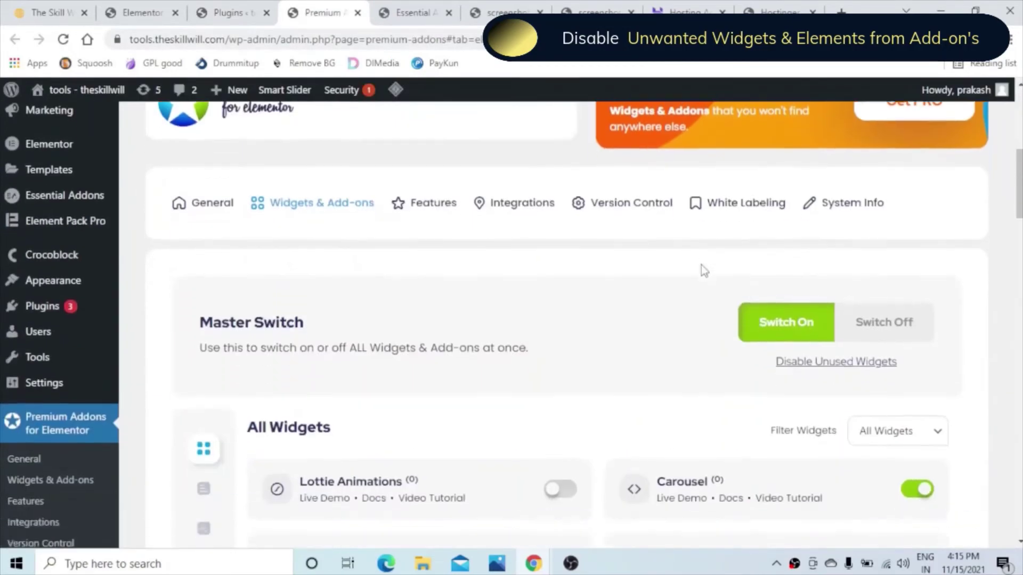
scroll(701, 266, down, 3)
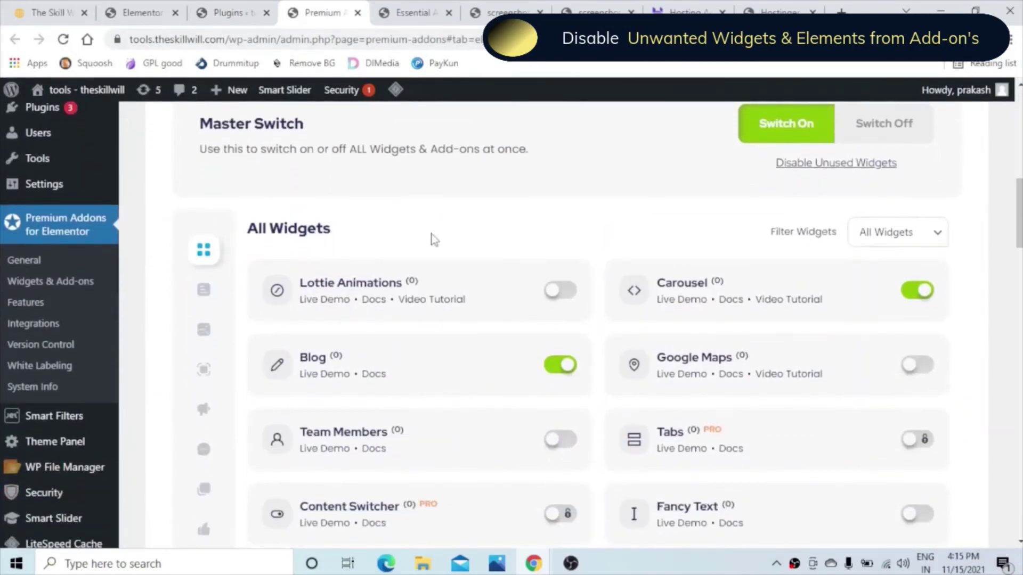
scroll(498, 266, down, 11)
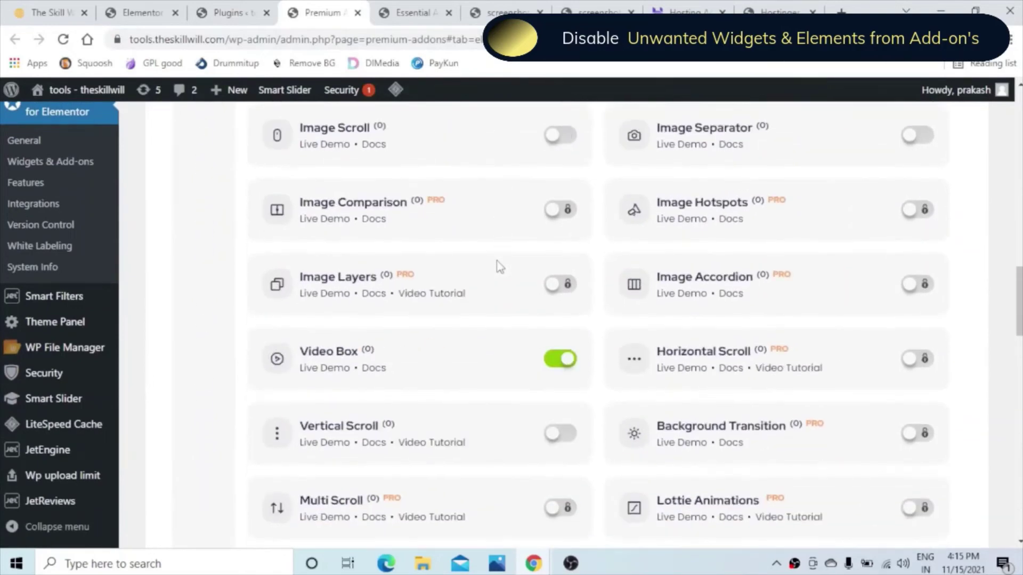
scroll(498, 266, down, 3)
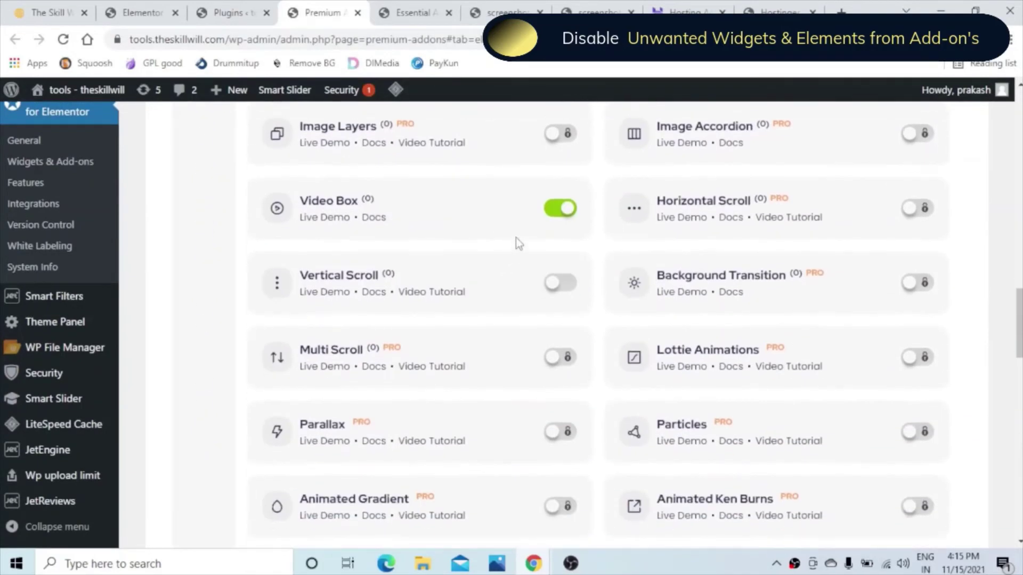
click(554, 209)
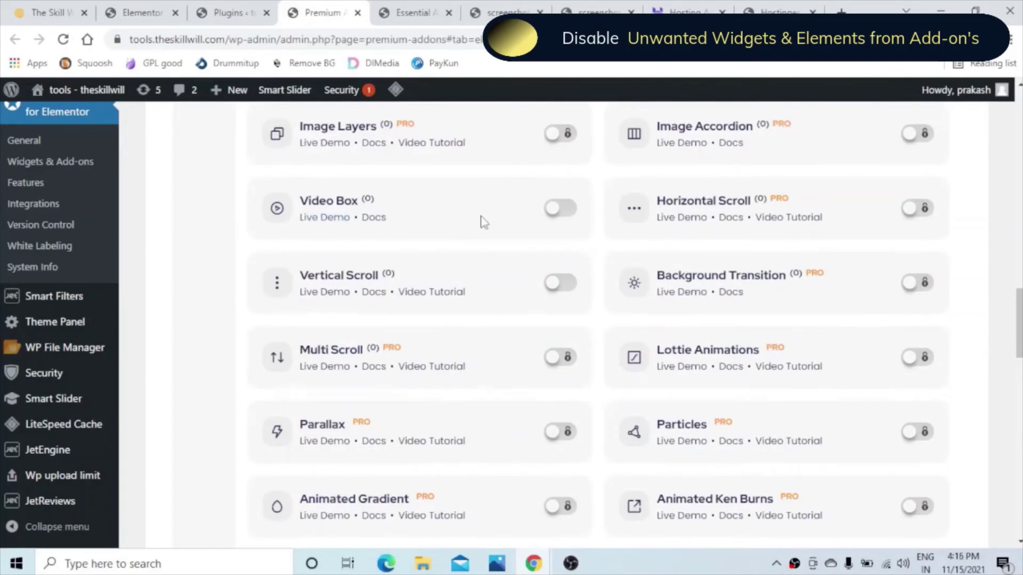
scroll(482, 221, down, 10)
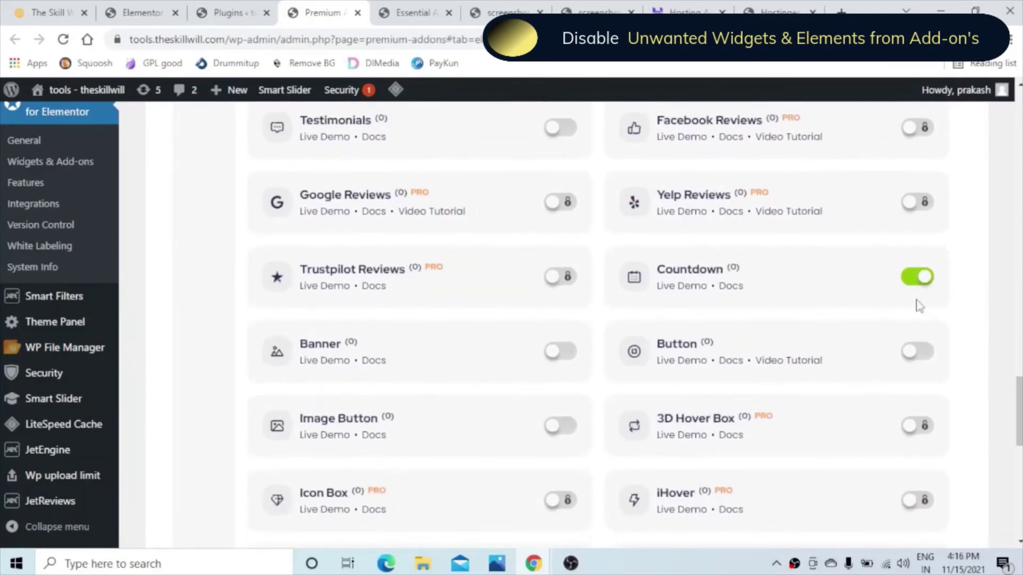
click(911, 277)
scroll(797, 288, down, 10)
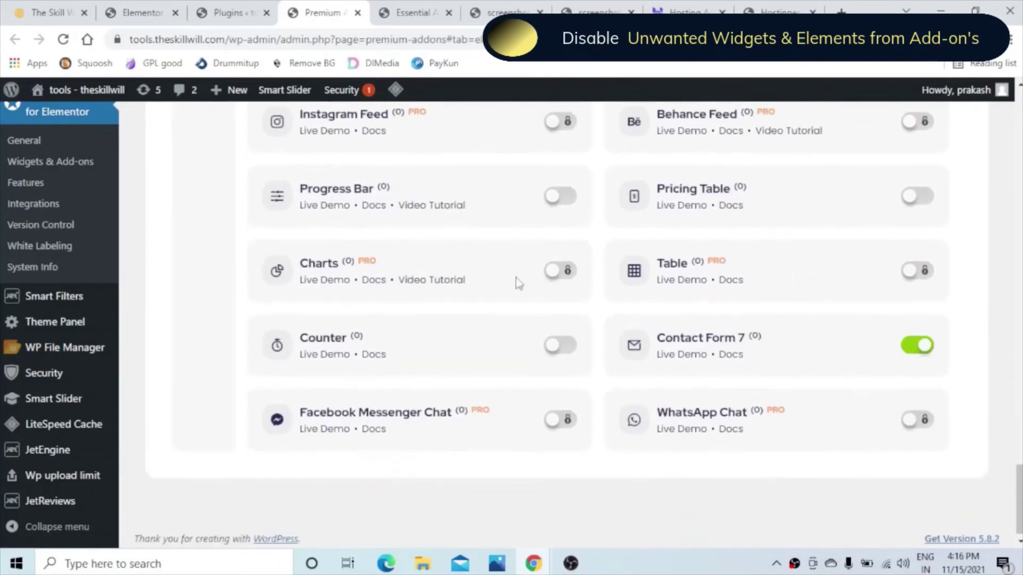
In the Essential Addons Elements list, turn off Testimonial and Dual Color Heading
click(416, 13)
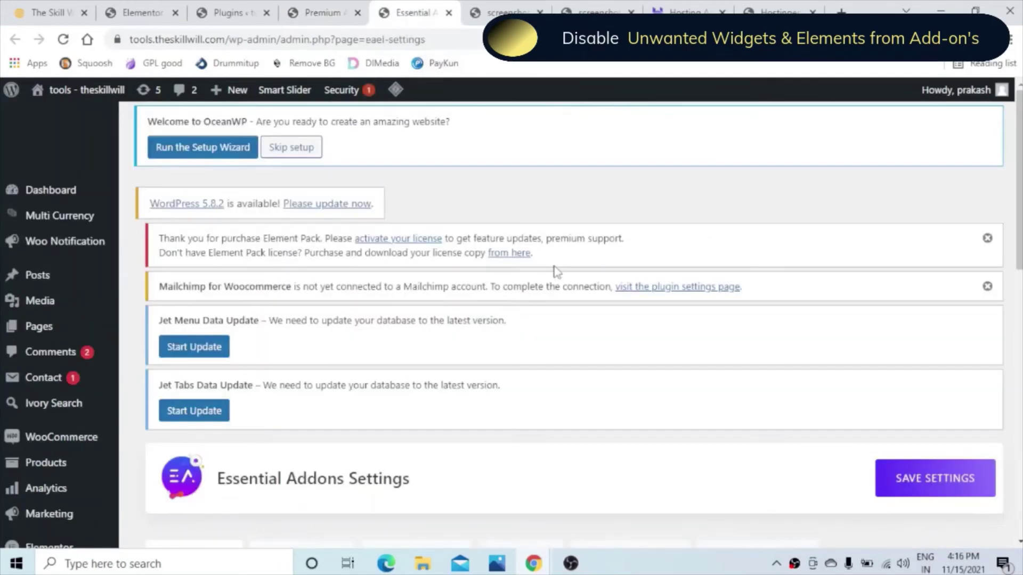
scroll(554, 269, down, 4)
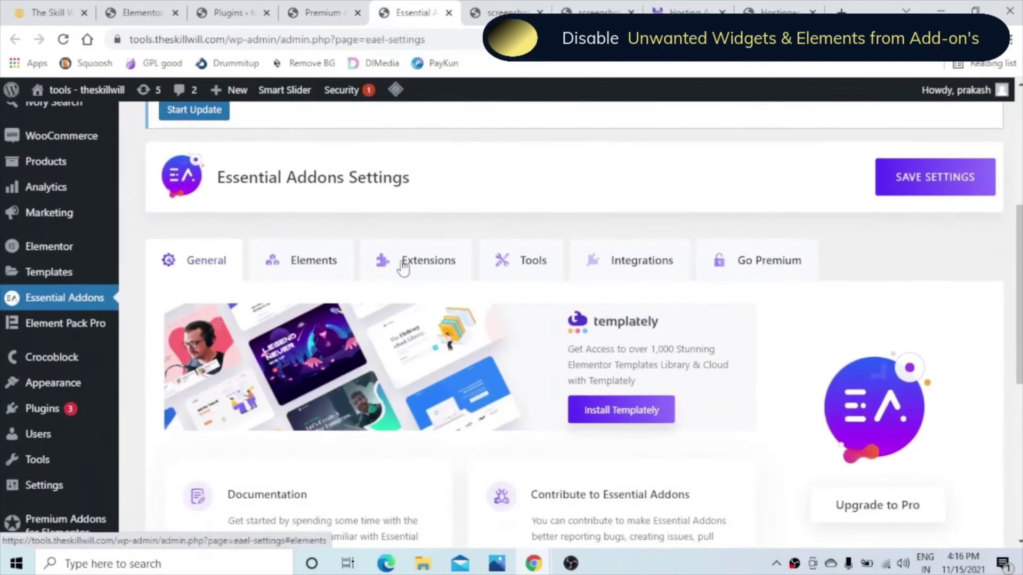
click(309, 263)
scroll(560, 266, down, 1)
scroll(559, 267, down, 5)
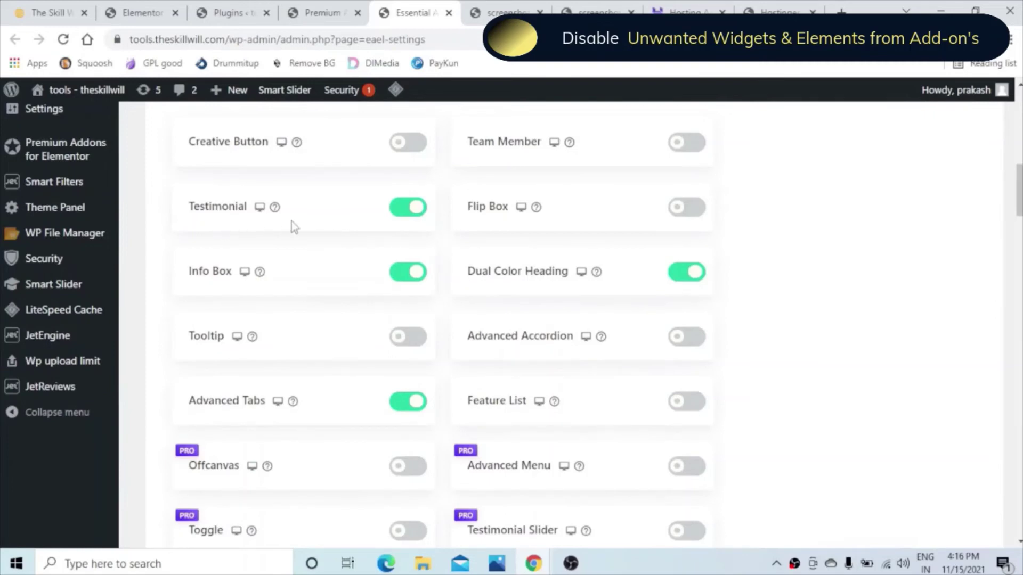
click(407, 209)
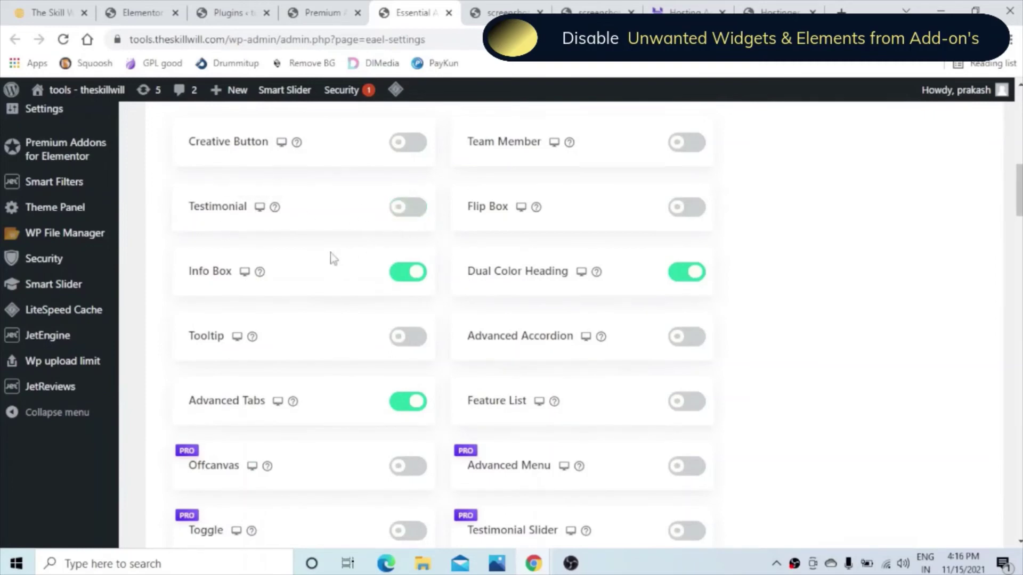
click(686, 276)
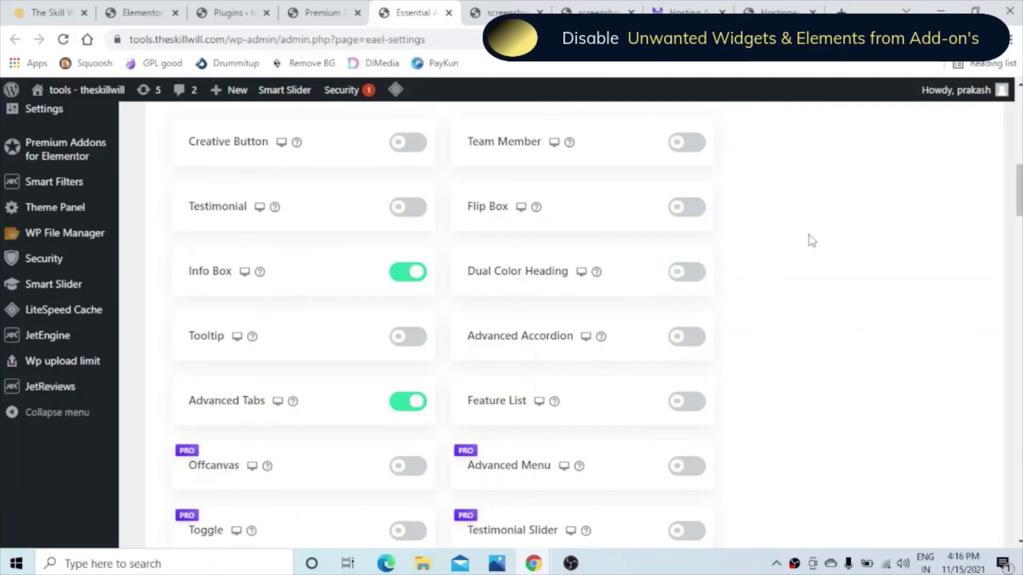
scroll(821, 239, down, 3)
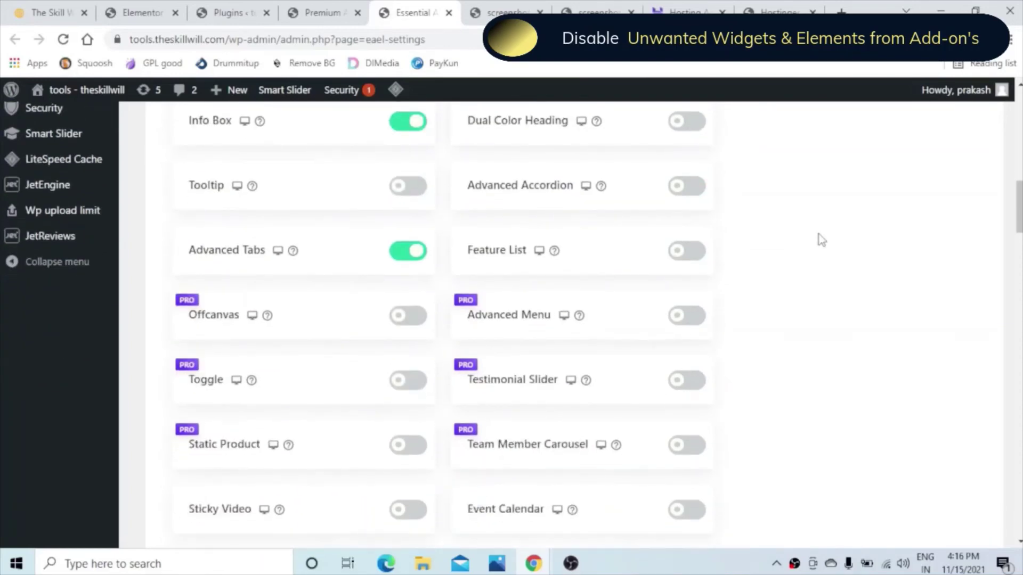
scroll(821, 240, down, 3)
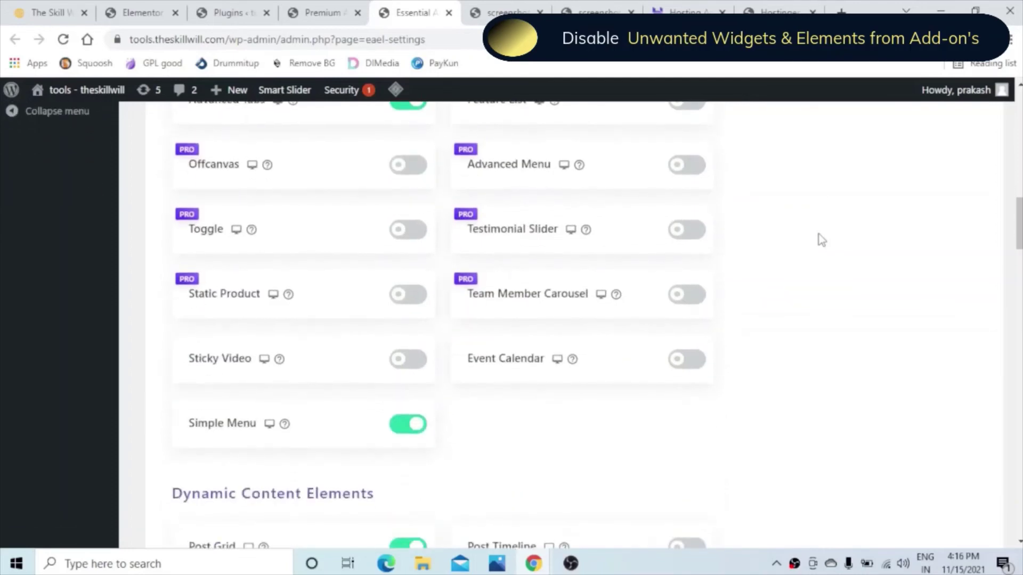
Go to Crocoblock's JetPlugins Settings and open JetElements Widgets & Extensions
click(229, 16)
scroll(261, 266, down, 3)
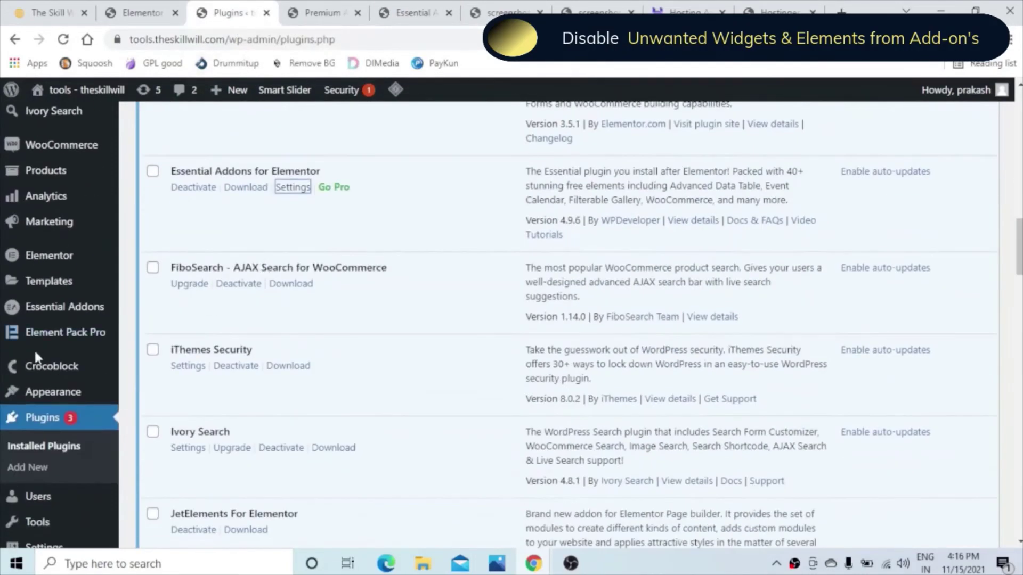
mouse_move(33, 370)
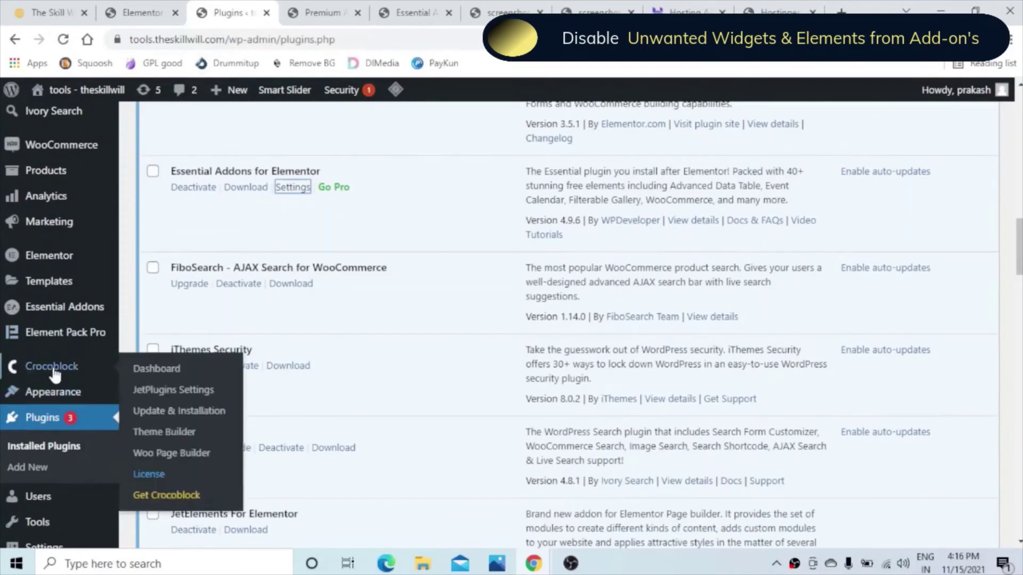
click(172, 392)
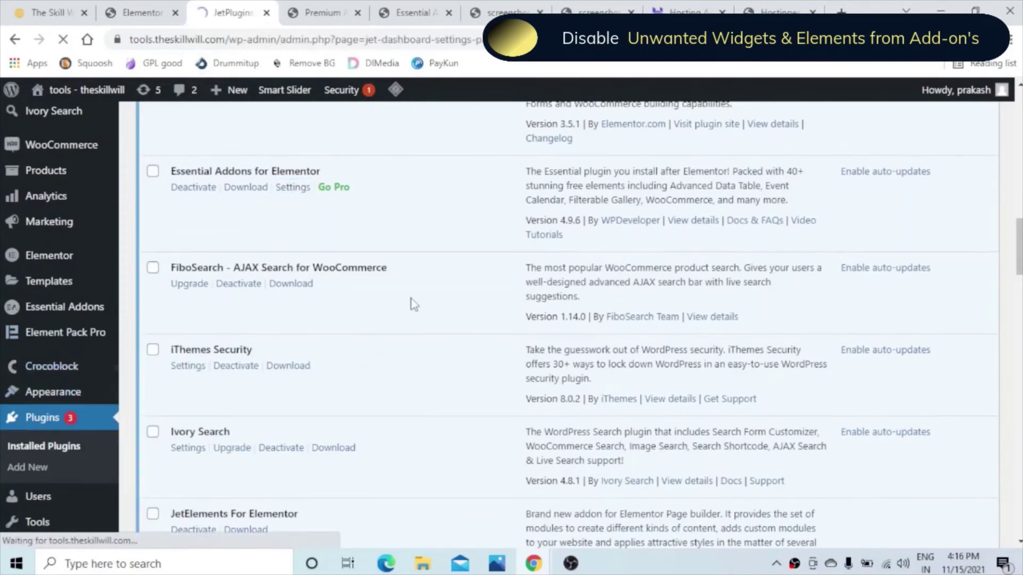
scroll(460, 292, down, 4)
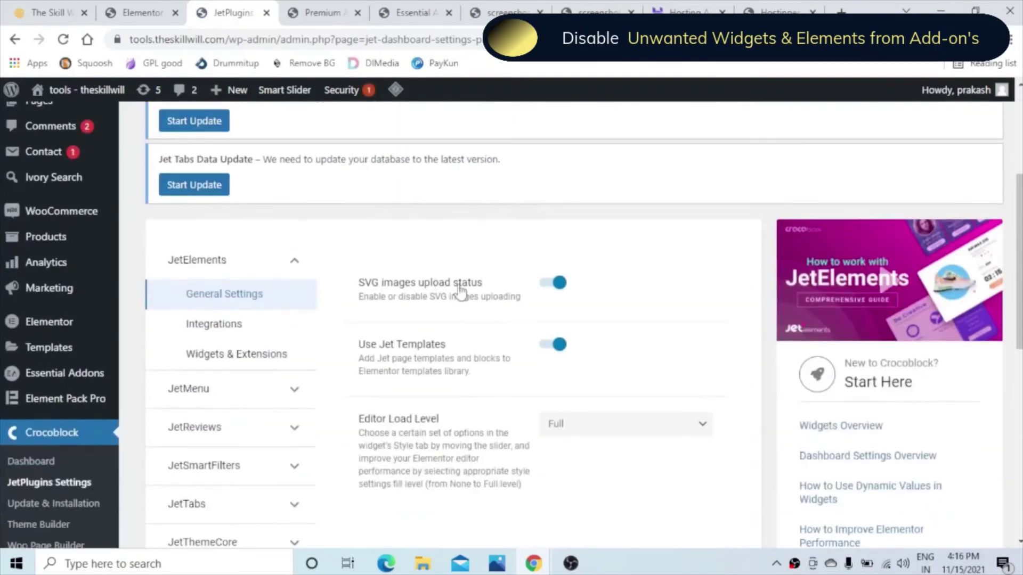
click(217, 360)
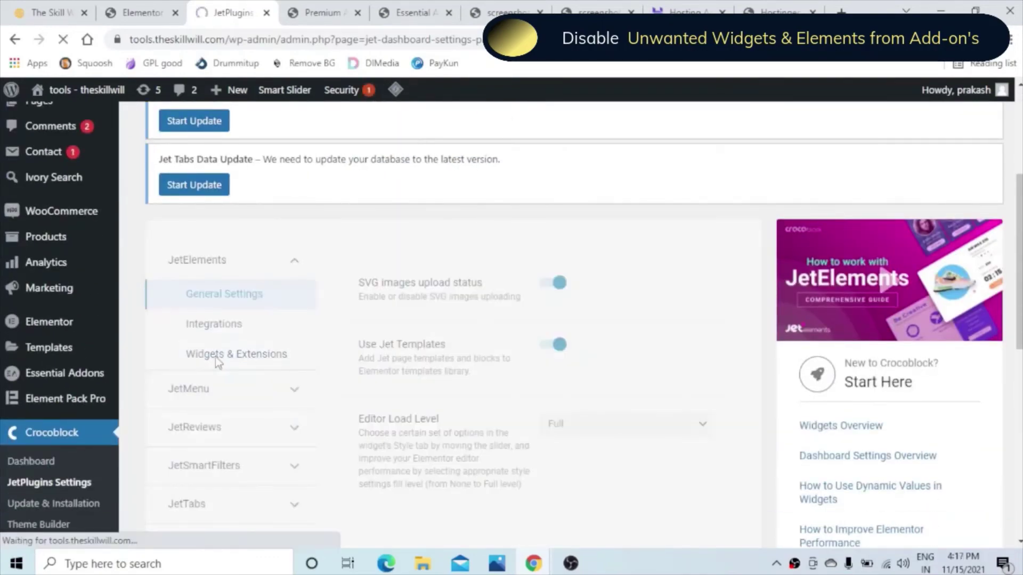
Disable the Horizontal Timeline and Inline SVG widgets in JetElements
scroll(744, 320, down, 7)
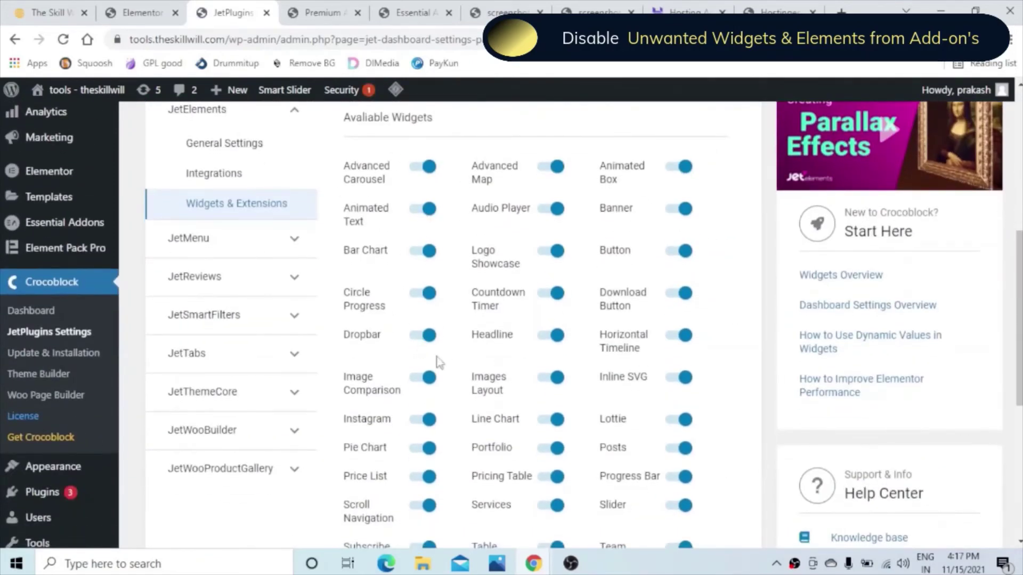
scroll(670, 390, down, 4)
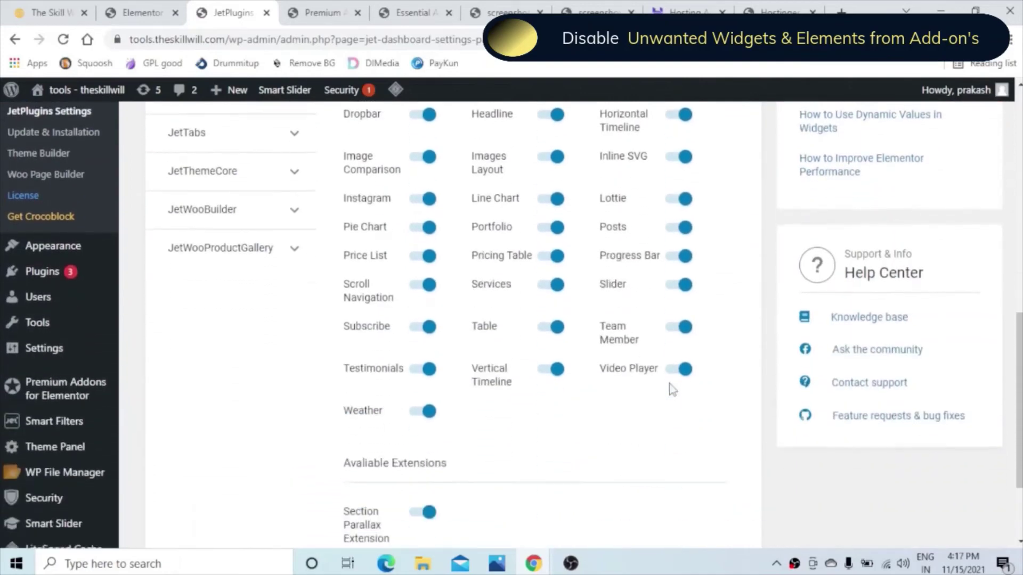
scroll(672, 391, down, 2)
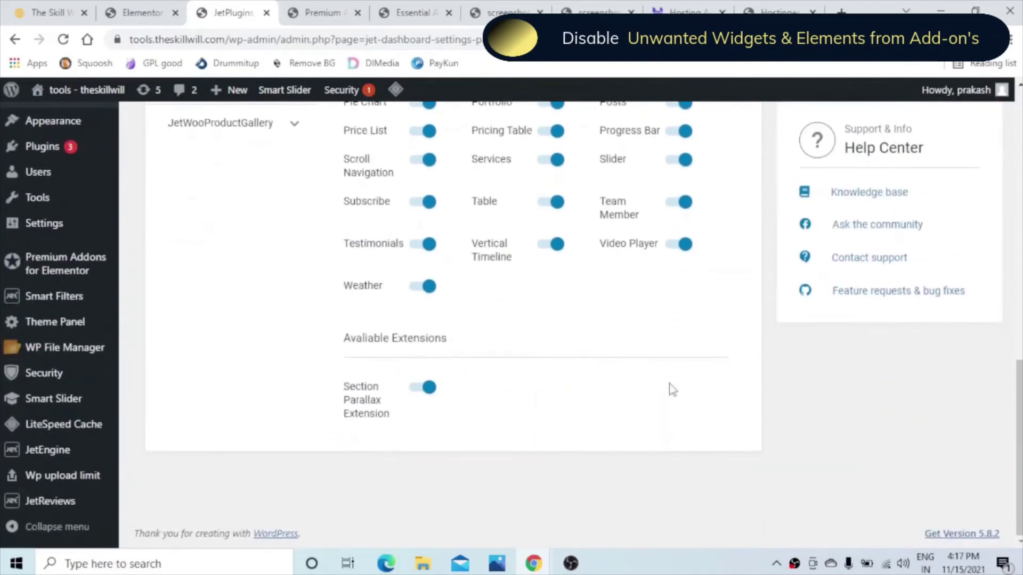
scroll(672, 390, up, 4)
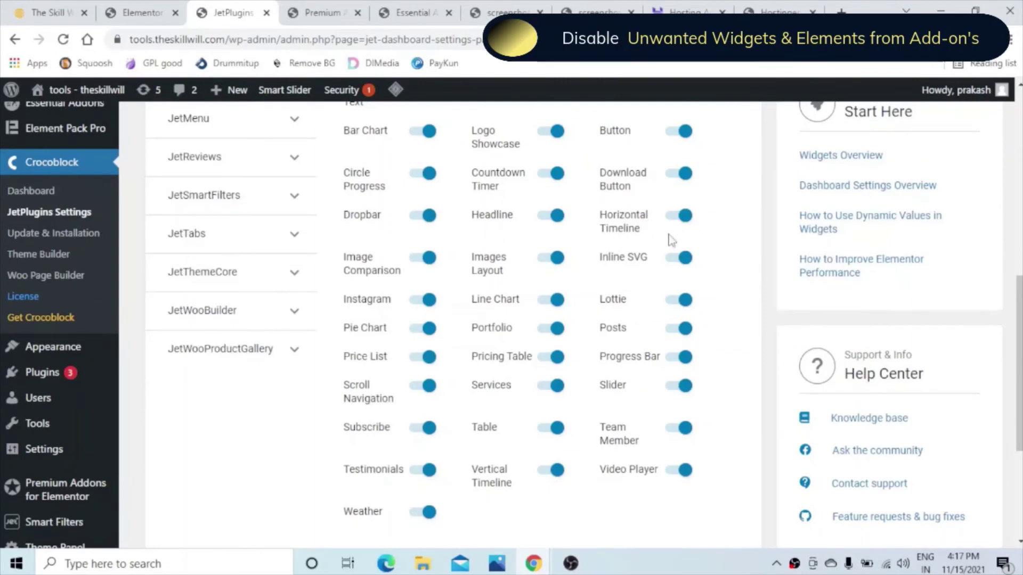
click(679, 216)
click(676, 259)
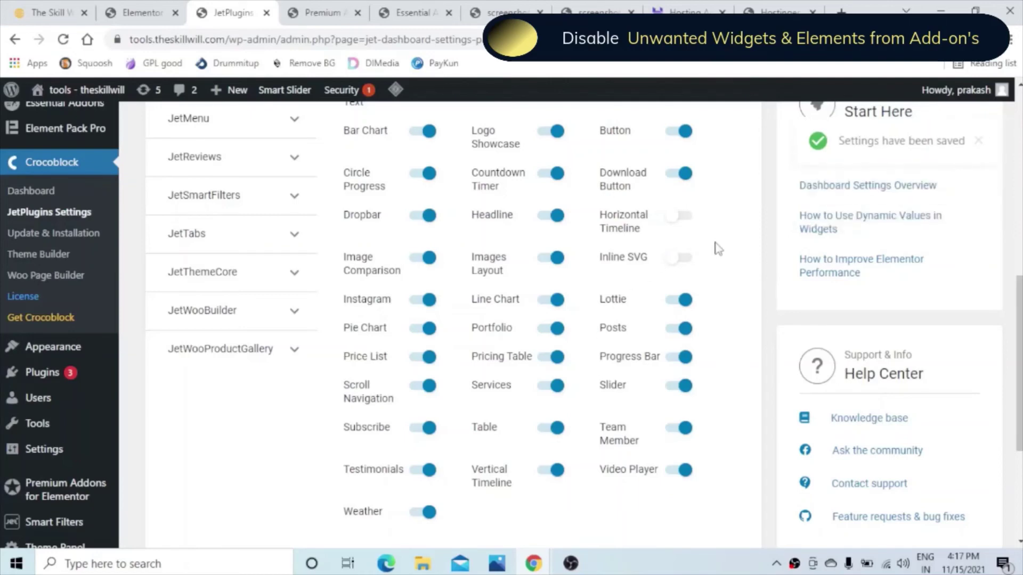
scroll(718, 248, up, 3)
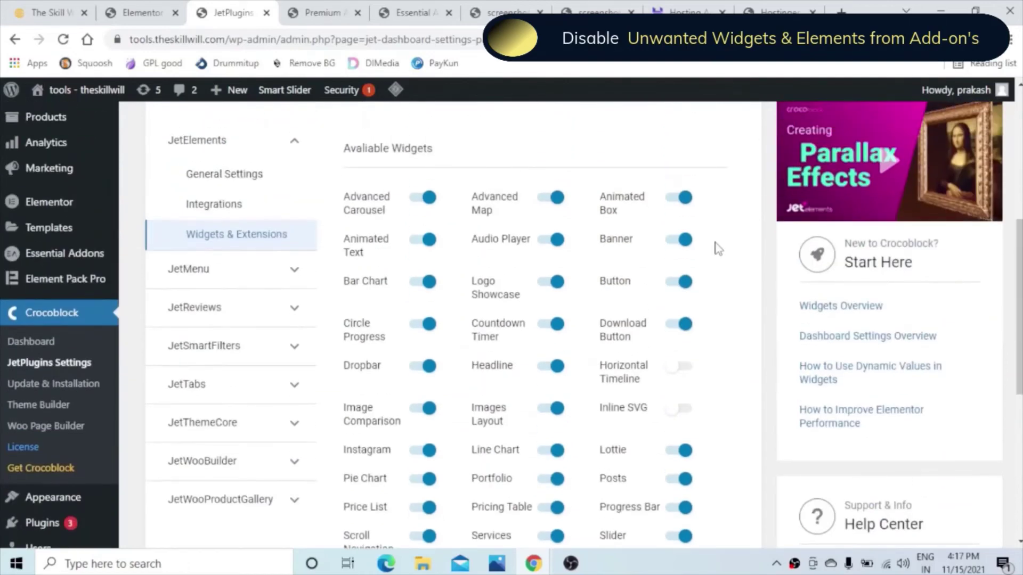
Review the JetElements Editor Load Level choices from None to Full, keeping Full
click(220, 181)
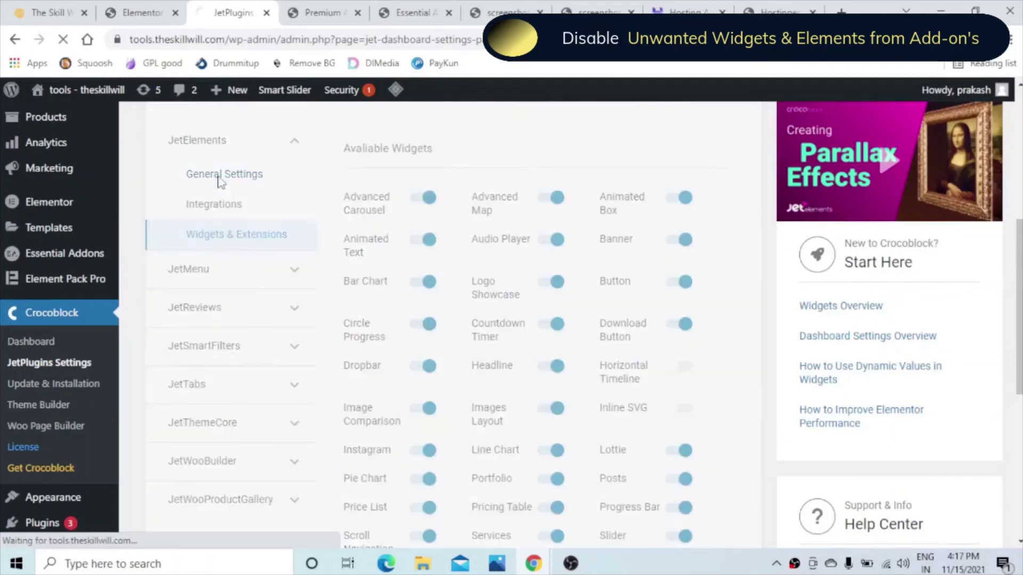
scroll(765, 222, down, 3)
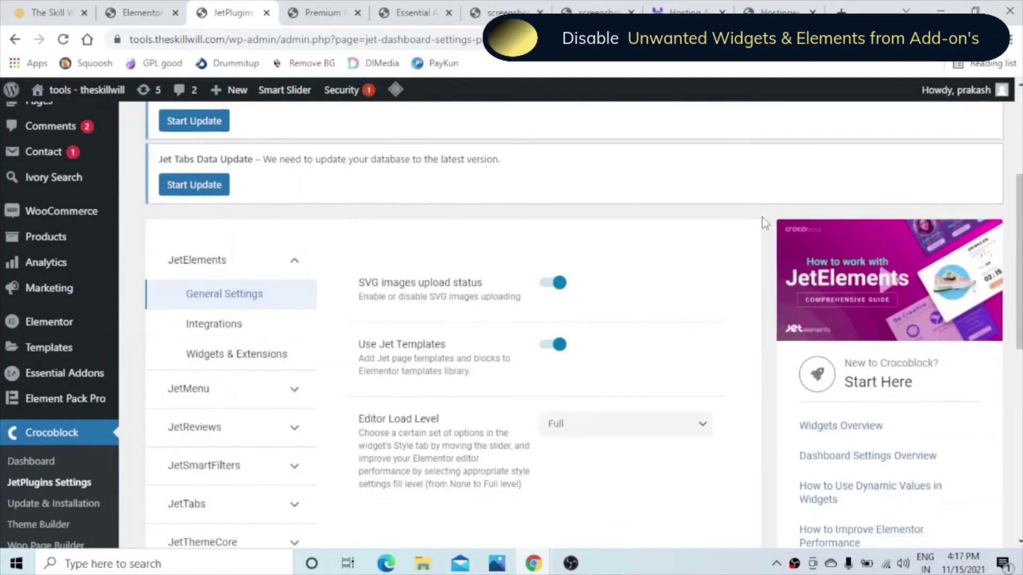
scroll(718, 219, down, 1)
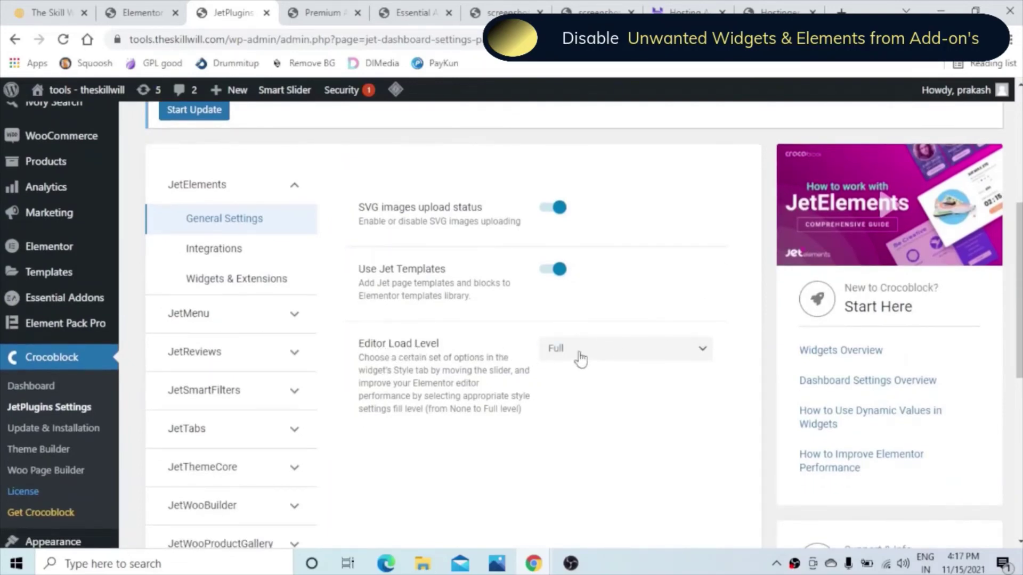
scroll(612, 315, down, 1)
click(593, 280)
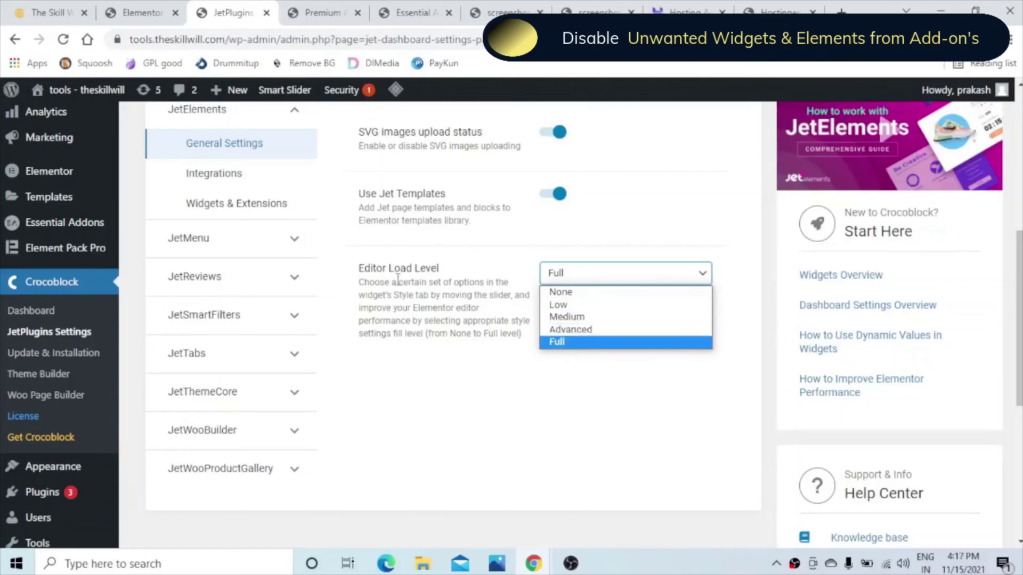
click(448, 402)
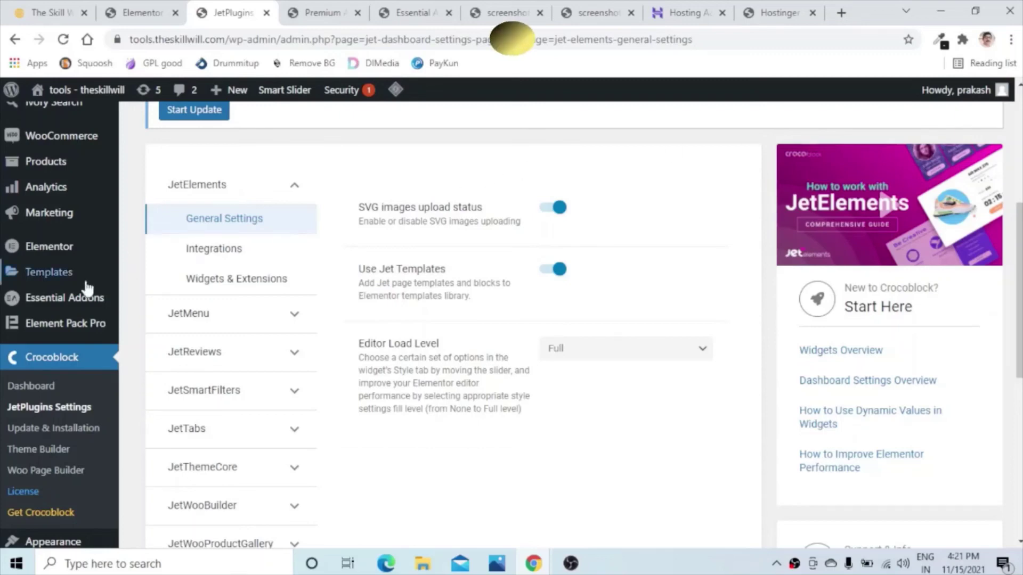
Open Settings > General and confirm both WordPress Address and Site Address use the site's https URL
scroll(84, 288, down, 7)
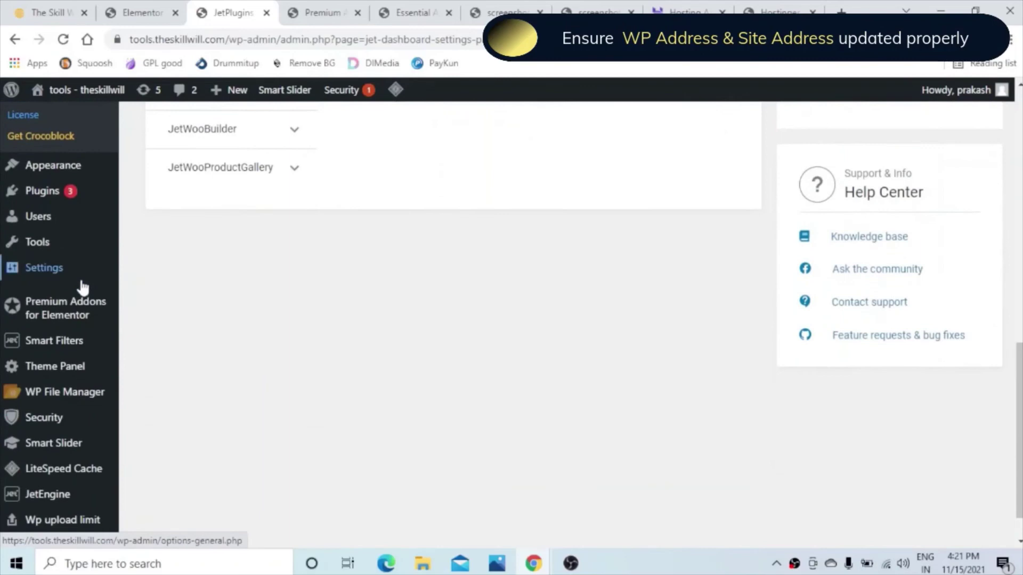
mouse_move(56, 272)
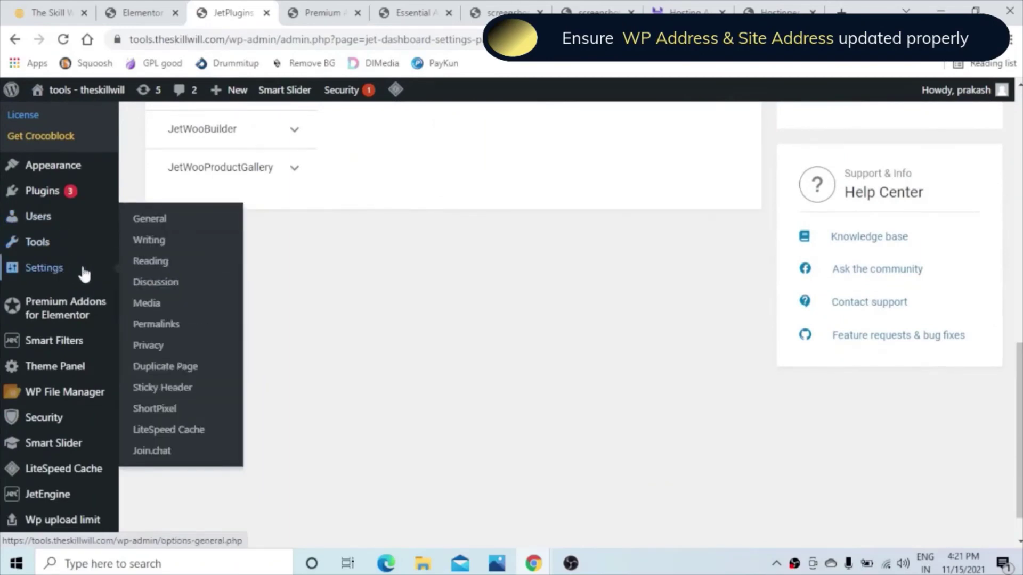
click(144, 218)
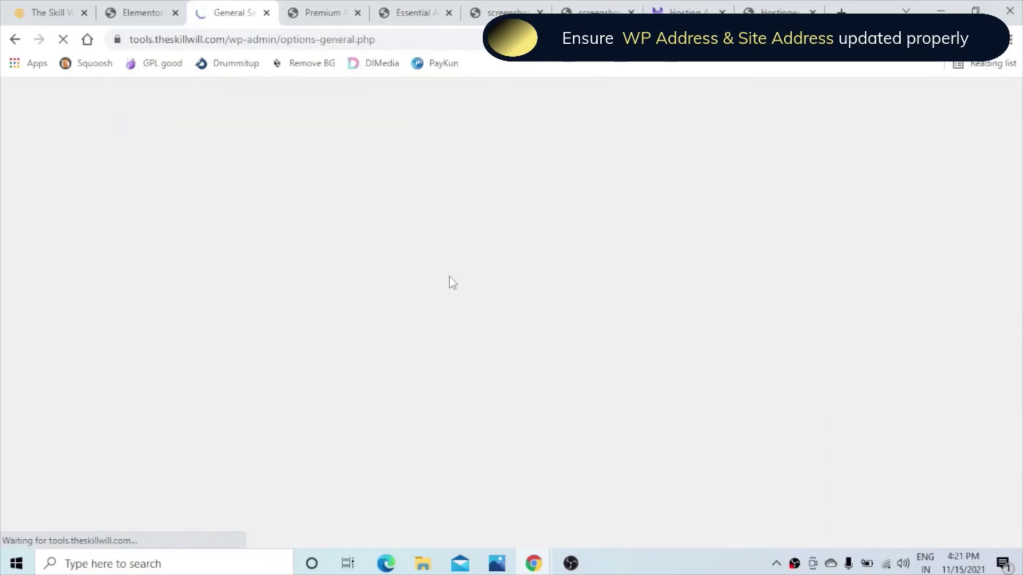
scroll(466, 265, down, 3)
scroll(467, 266, down, 3)
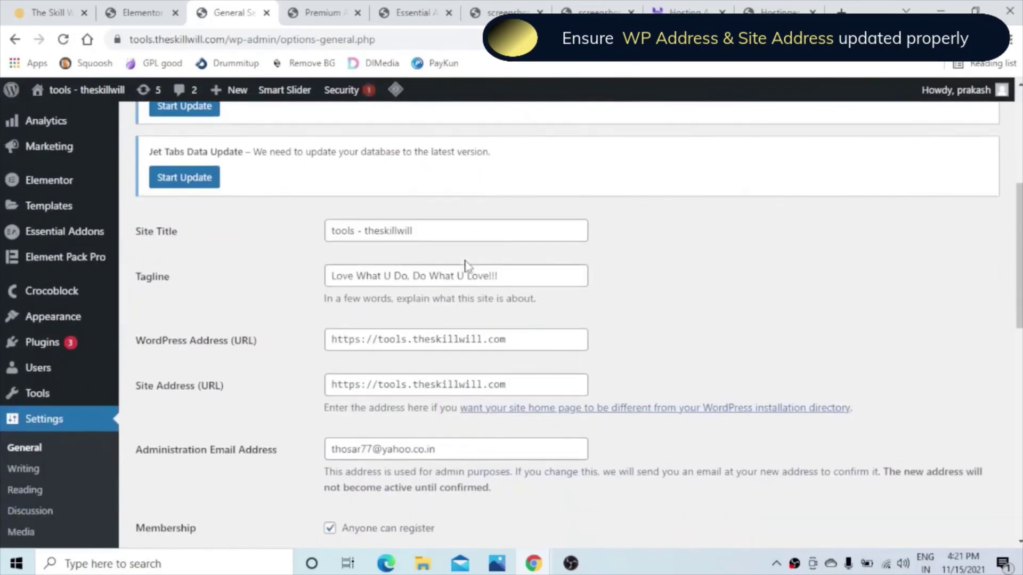
scroll(426, 298, down, 1)
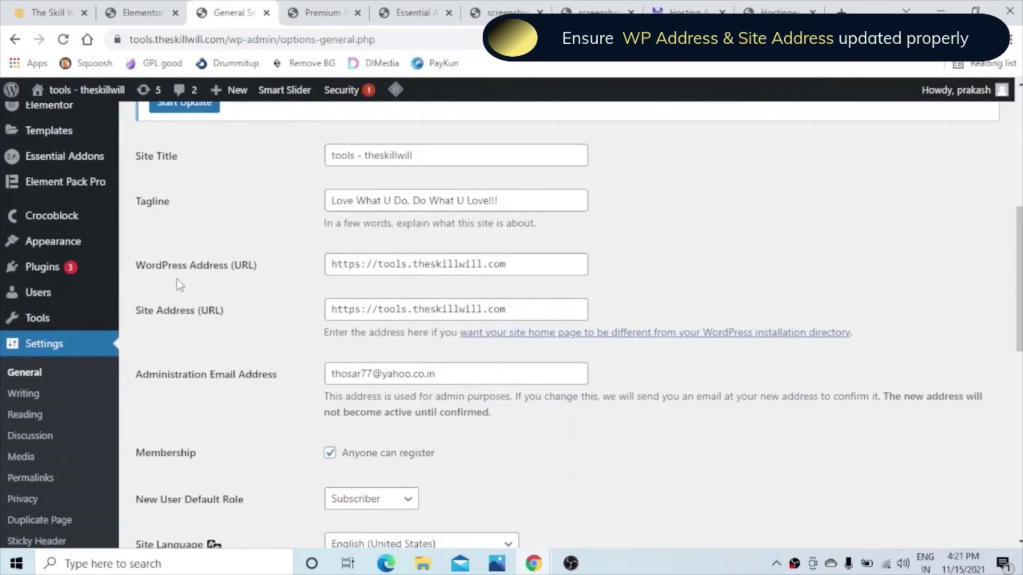